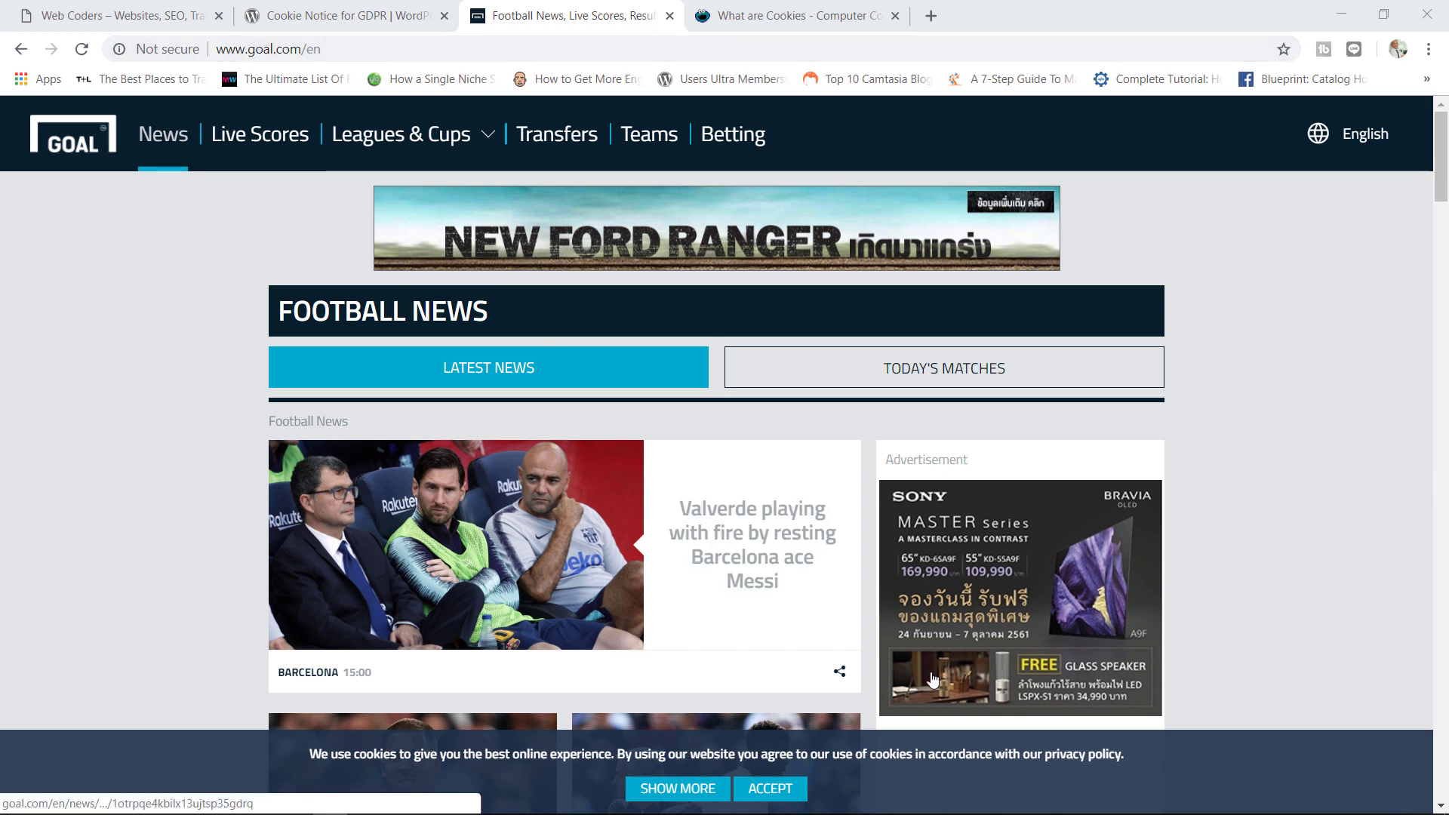
Highlight the privacy-policy wording in Goal.com's cookie bar, then switch to the What Are Cookies tab.
left_click_drag(1139, 755, 600, 751)
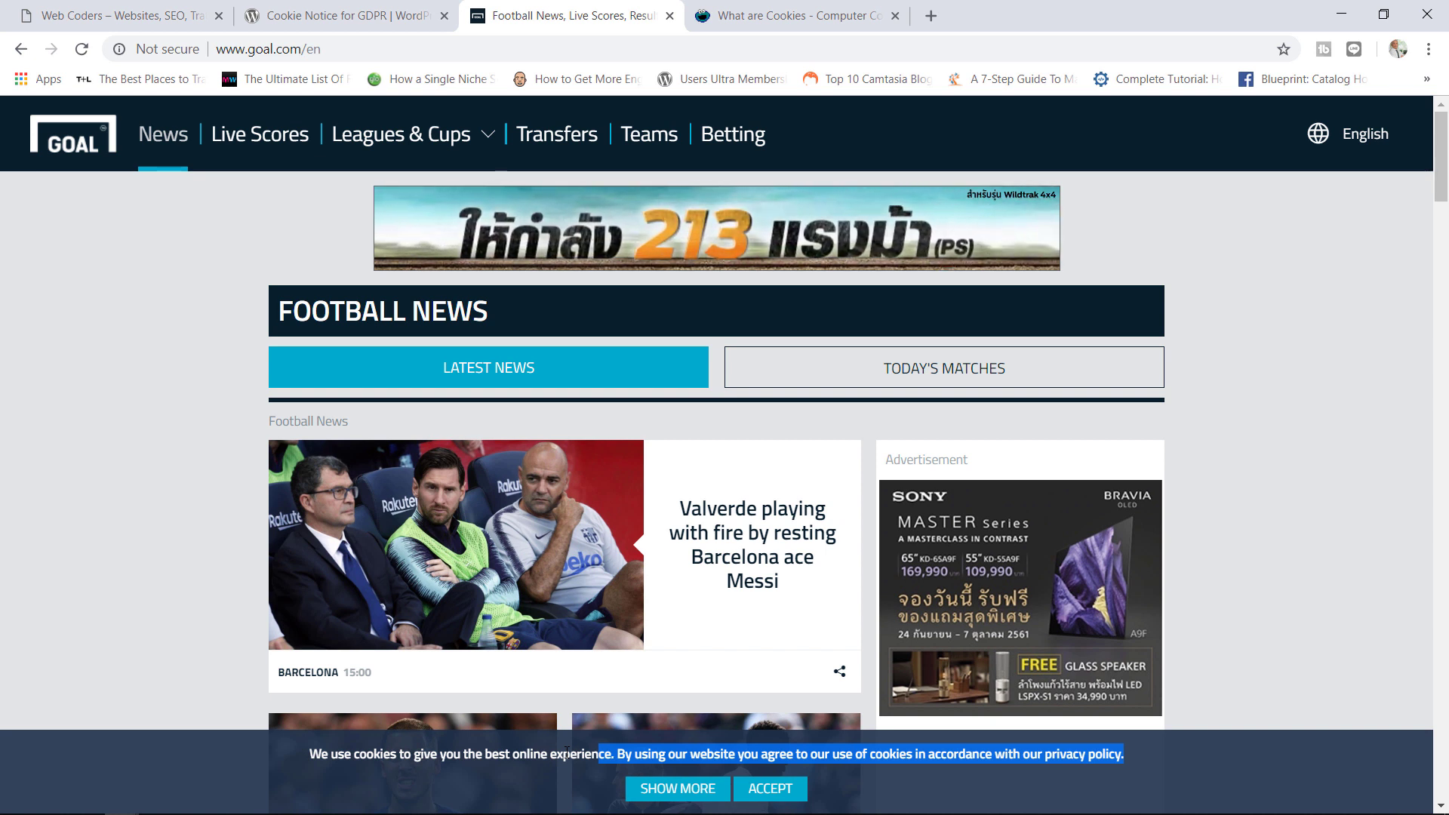
left_click(773, 13)
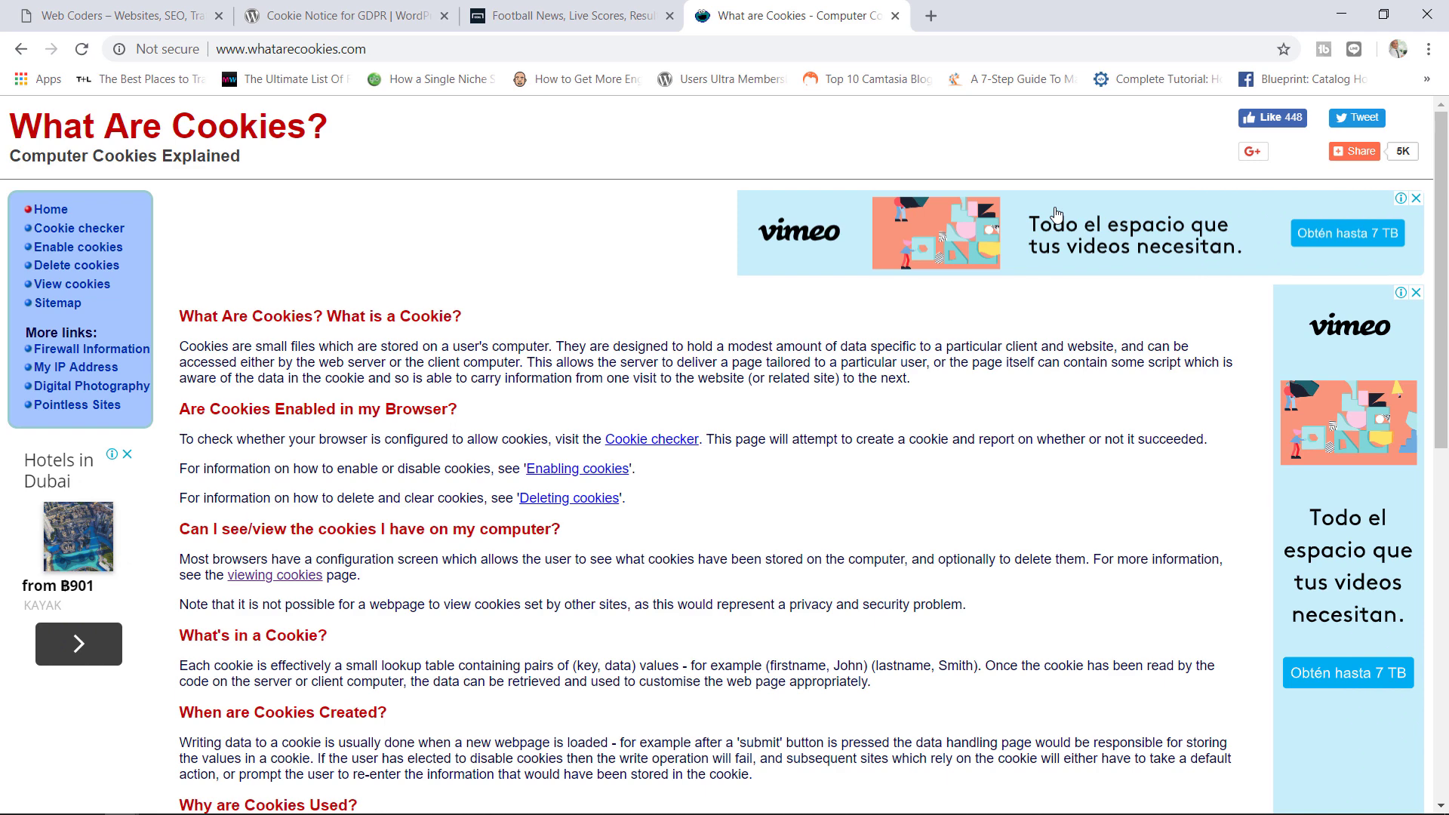
Go through Chrome's Settings and its Advanced section to reach the Content settings page.
left_click(1428, 50)
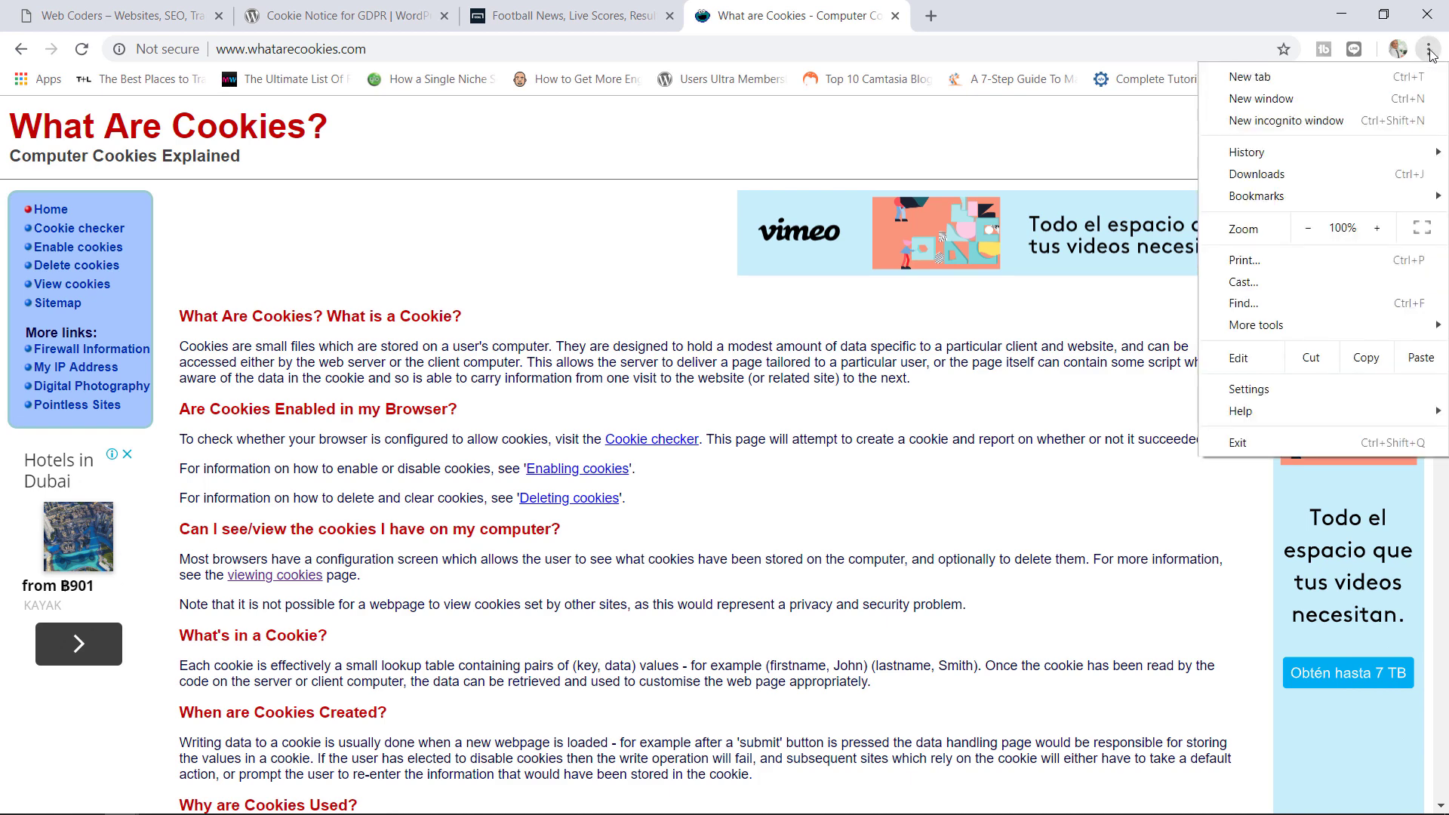
left_click(1247, 389)
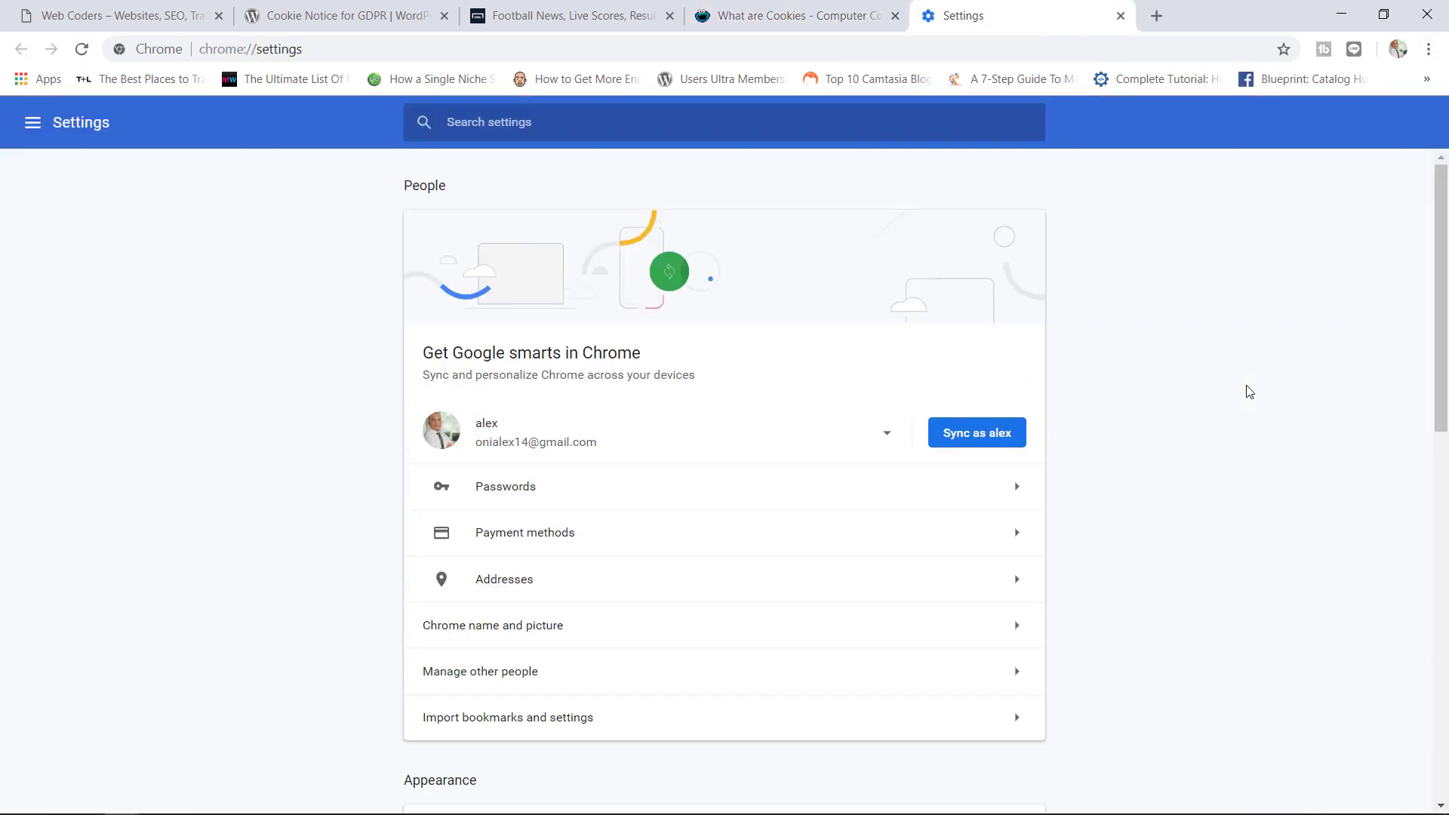
left_click_drag(1439, 219, 1440, 584)
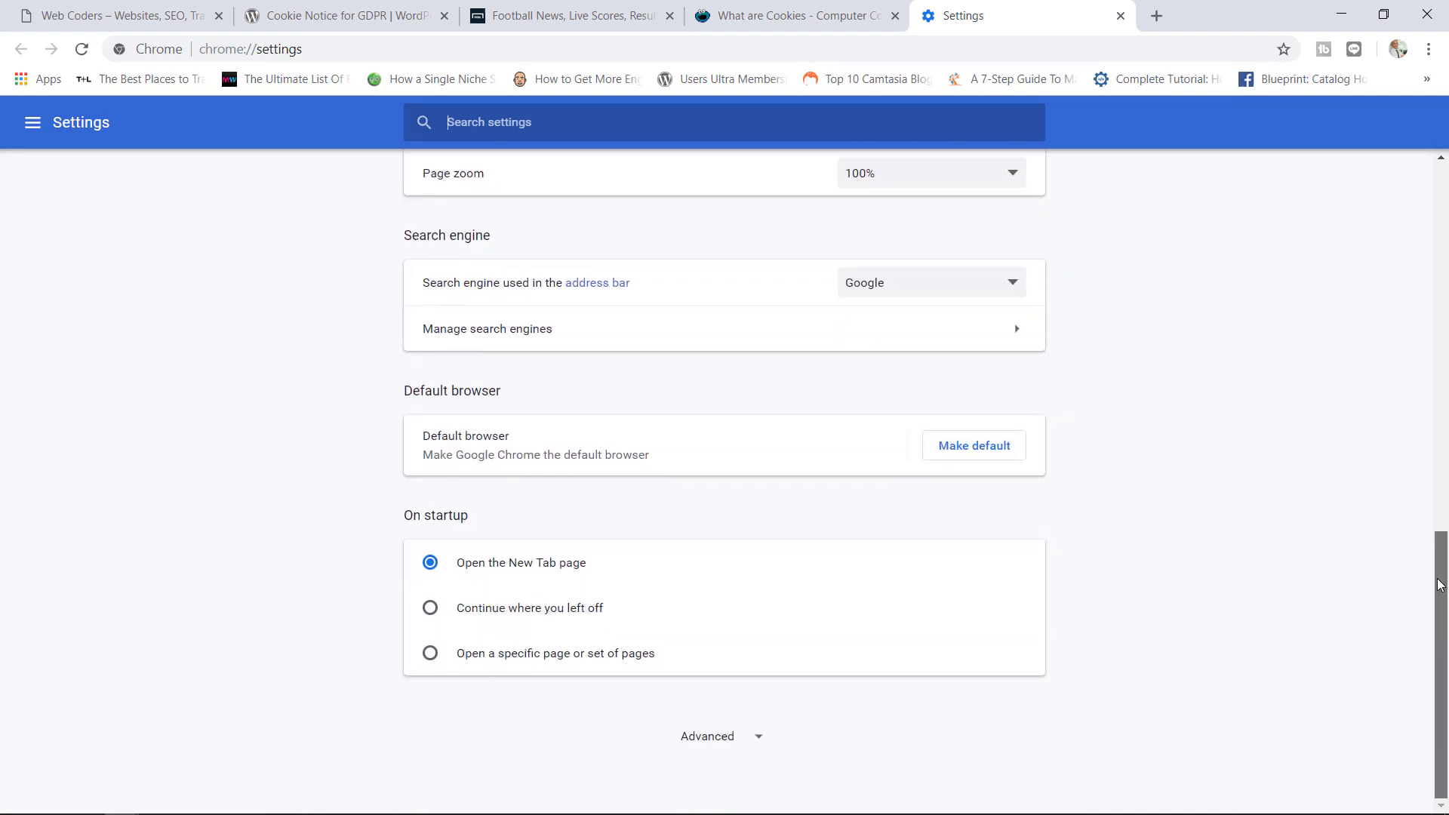
left_click(727, 738)
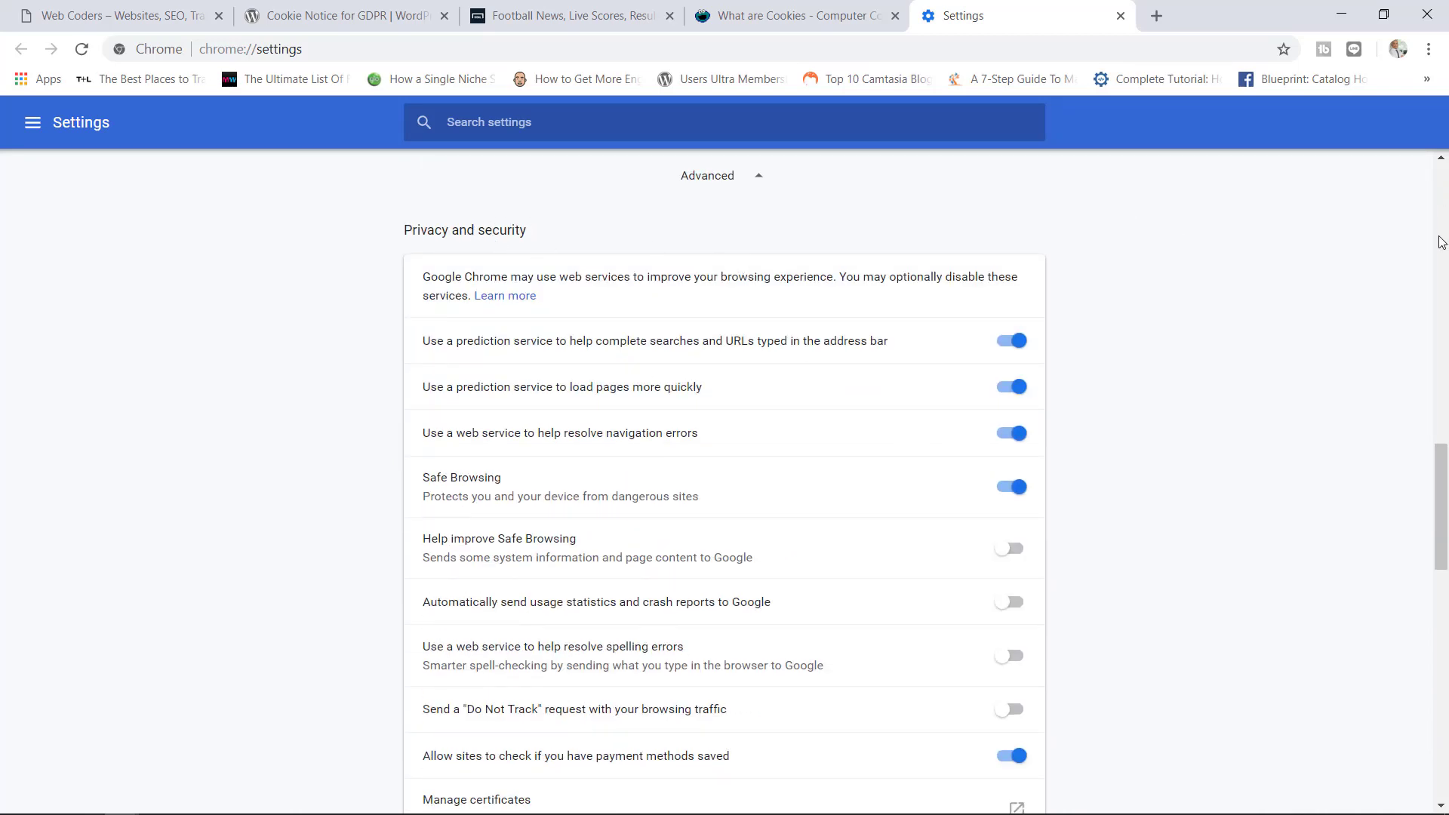
left_click_drag(1441, 483, 1439, 572)
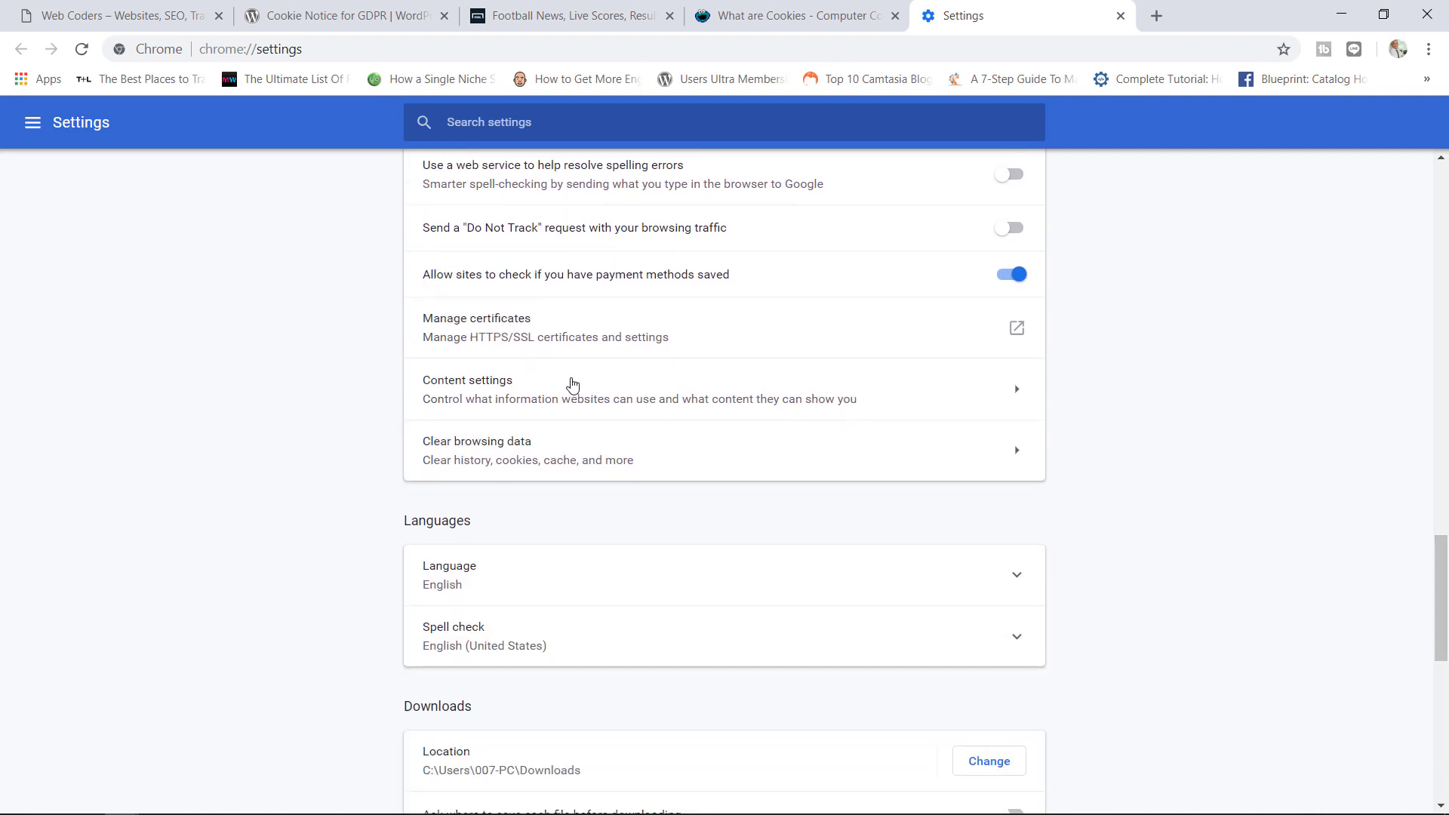
left_click(535, 401)
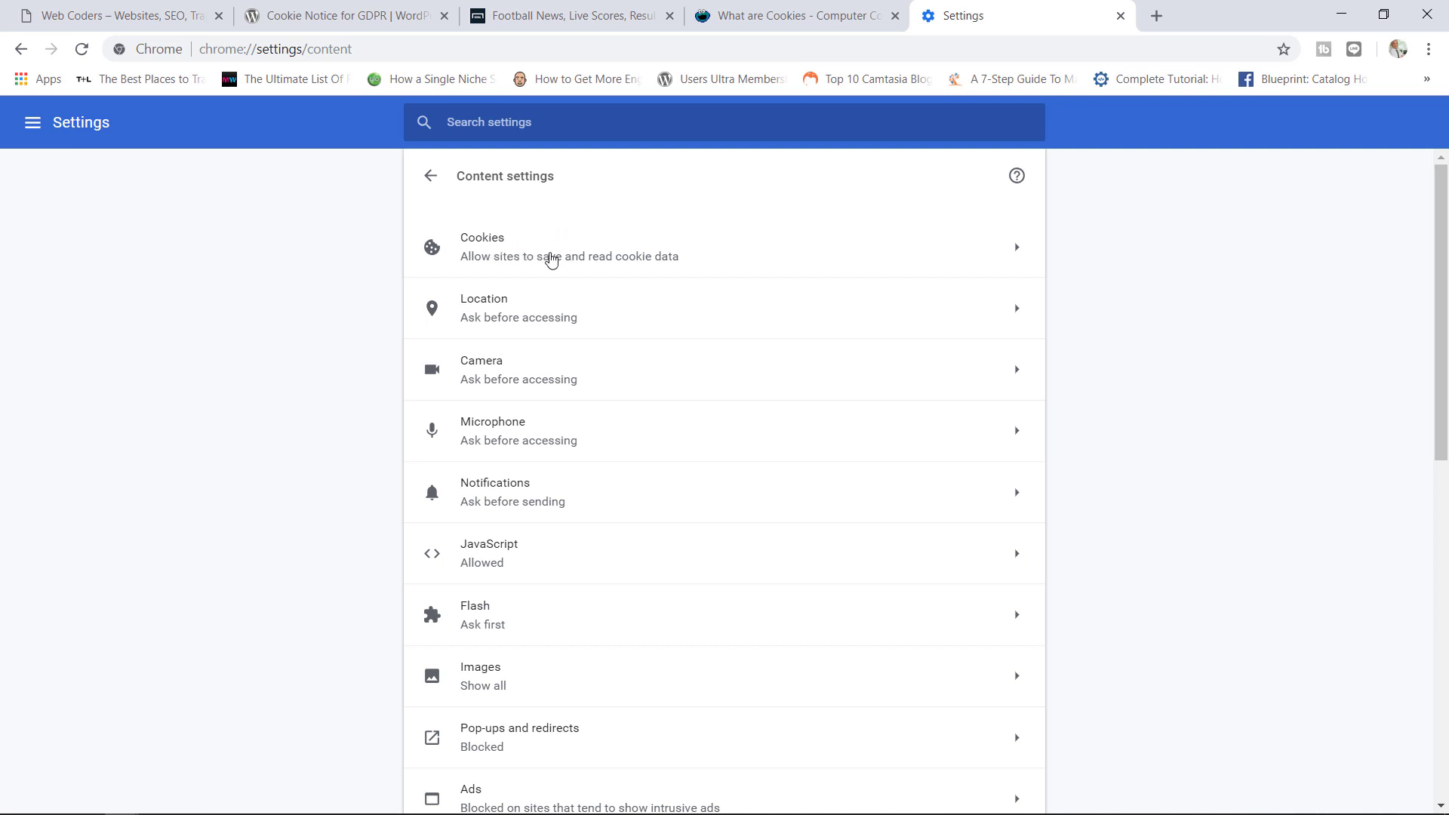
Open Cookies in Content settings and view all stored cookies and site data.
left_click(552, 260)
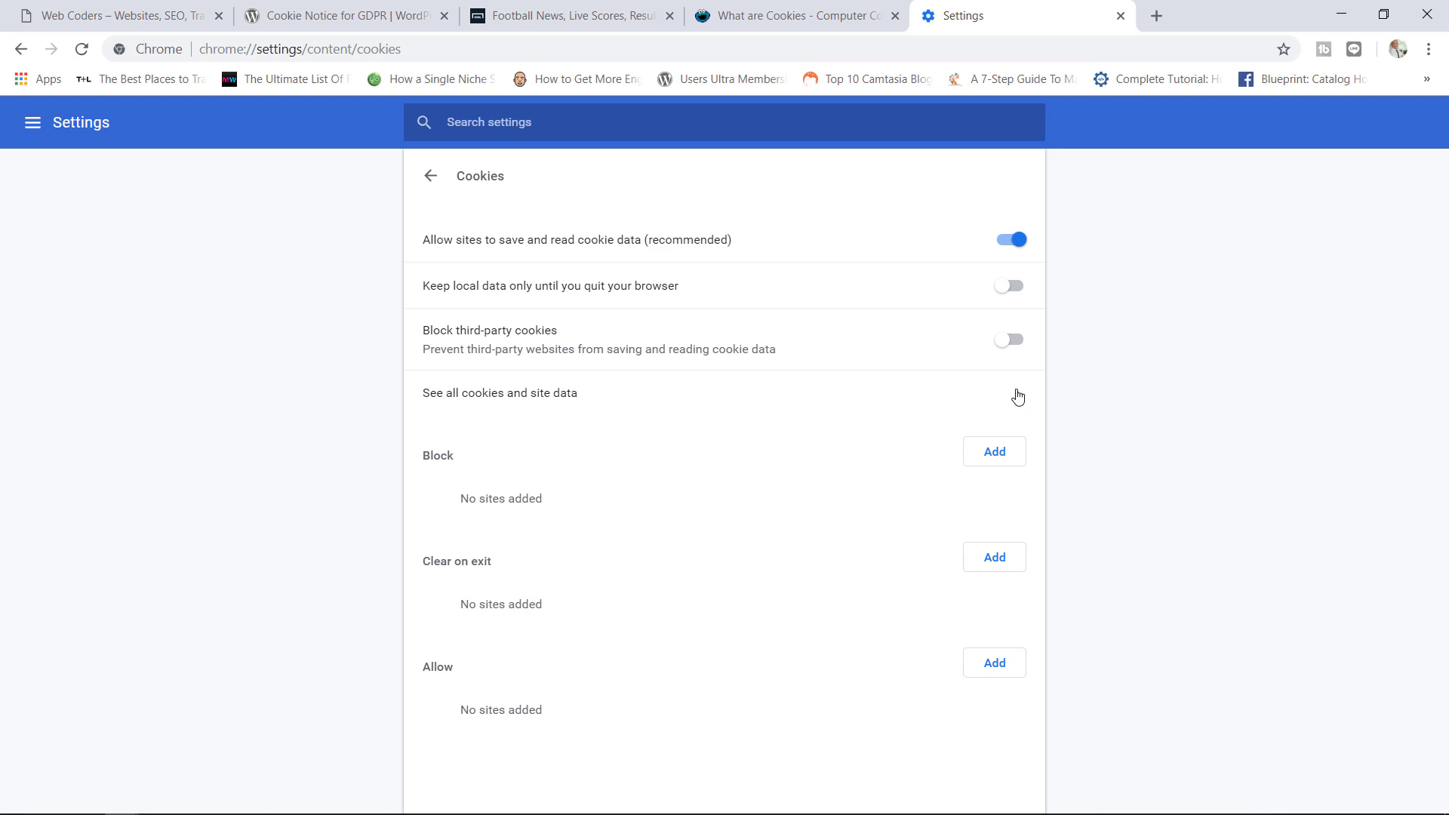
left_click(1019, 398)
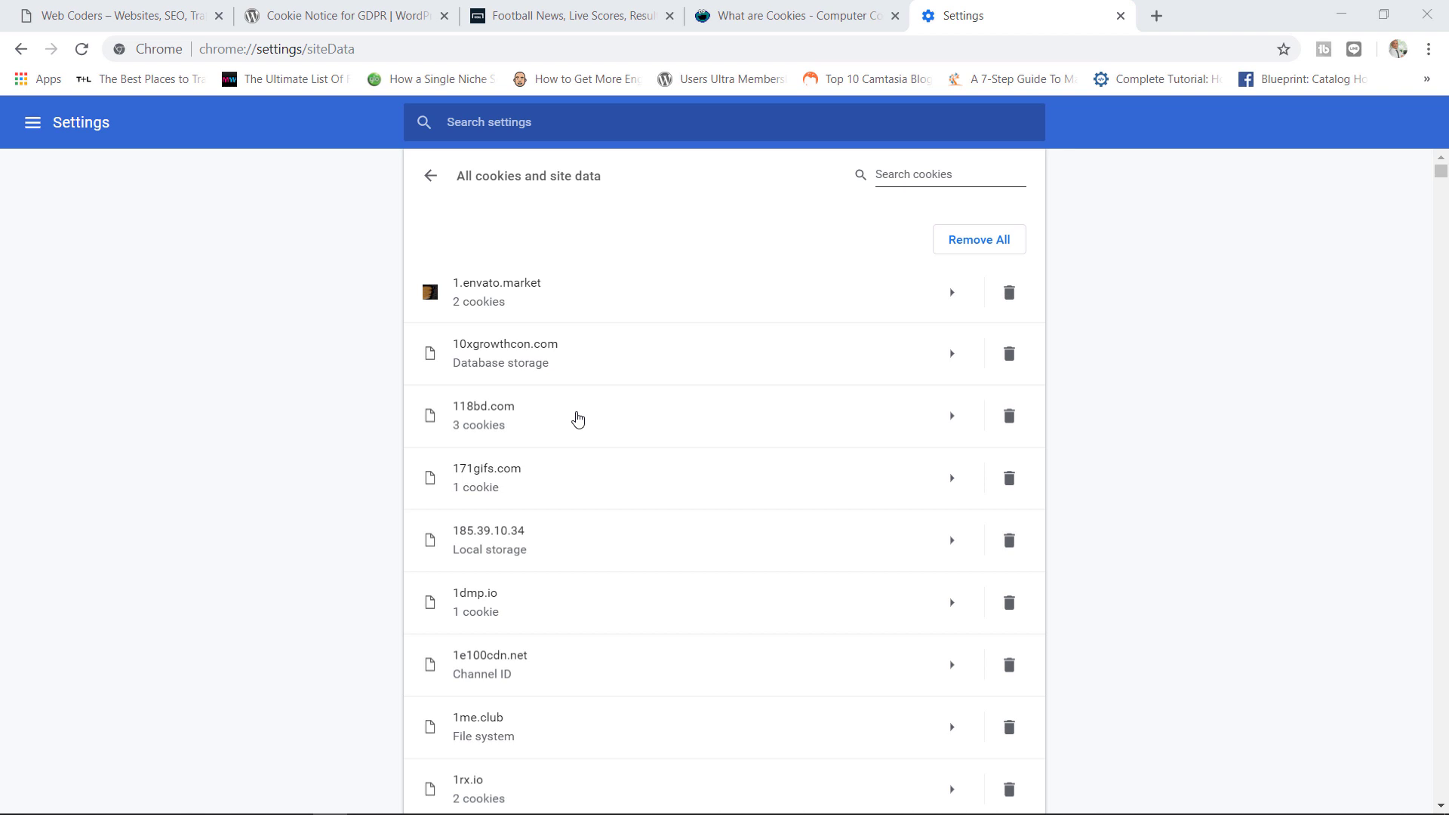
Read through the Cookie Notice for GDPR plugin description, then go to the Web Coders site.
left_click(595, 10)
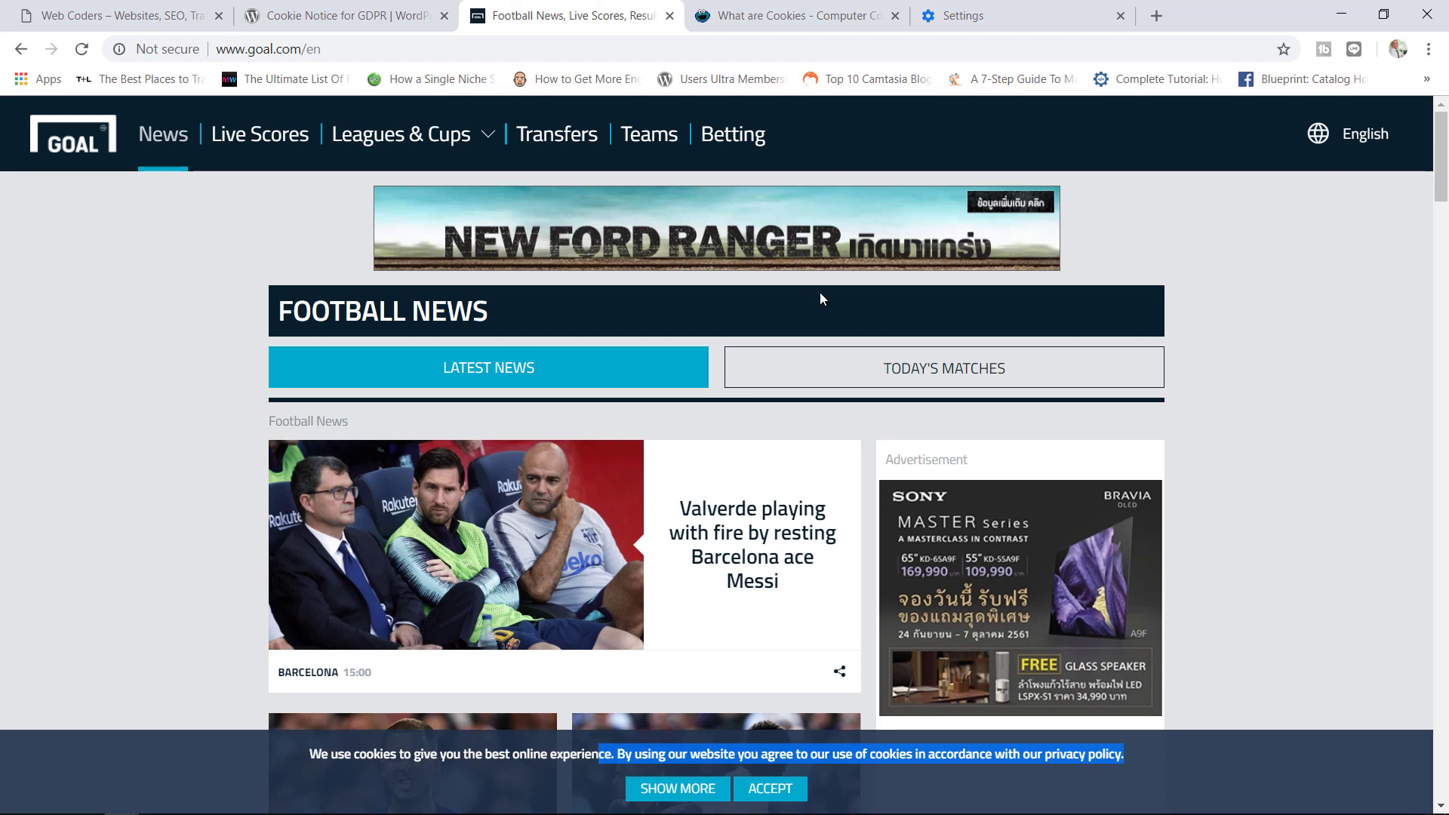
left_click(336, 17)
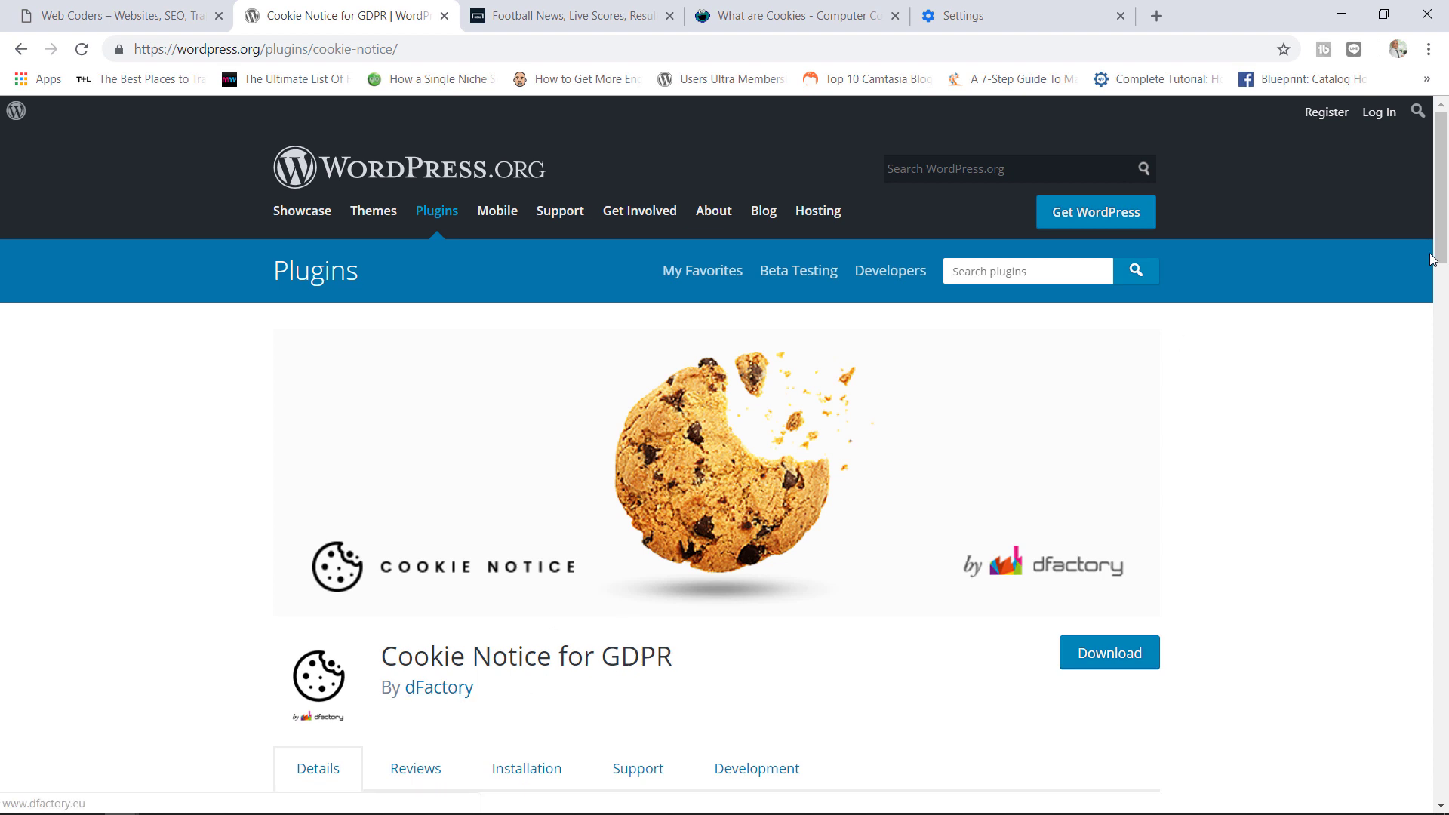
left_click_drag(1440, 273, 1420, 362)
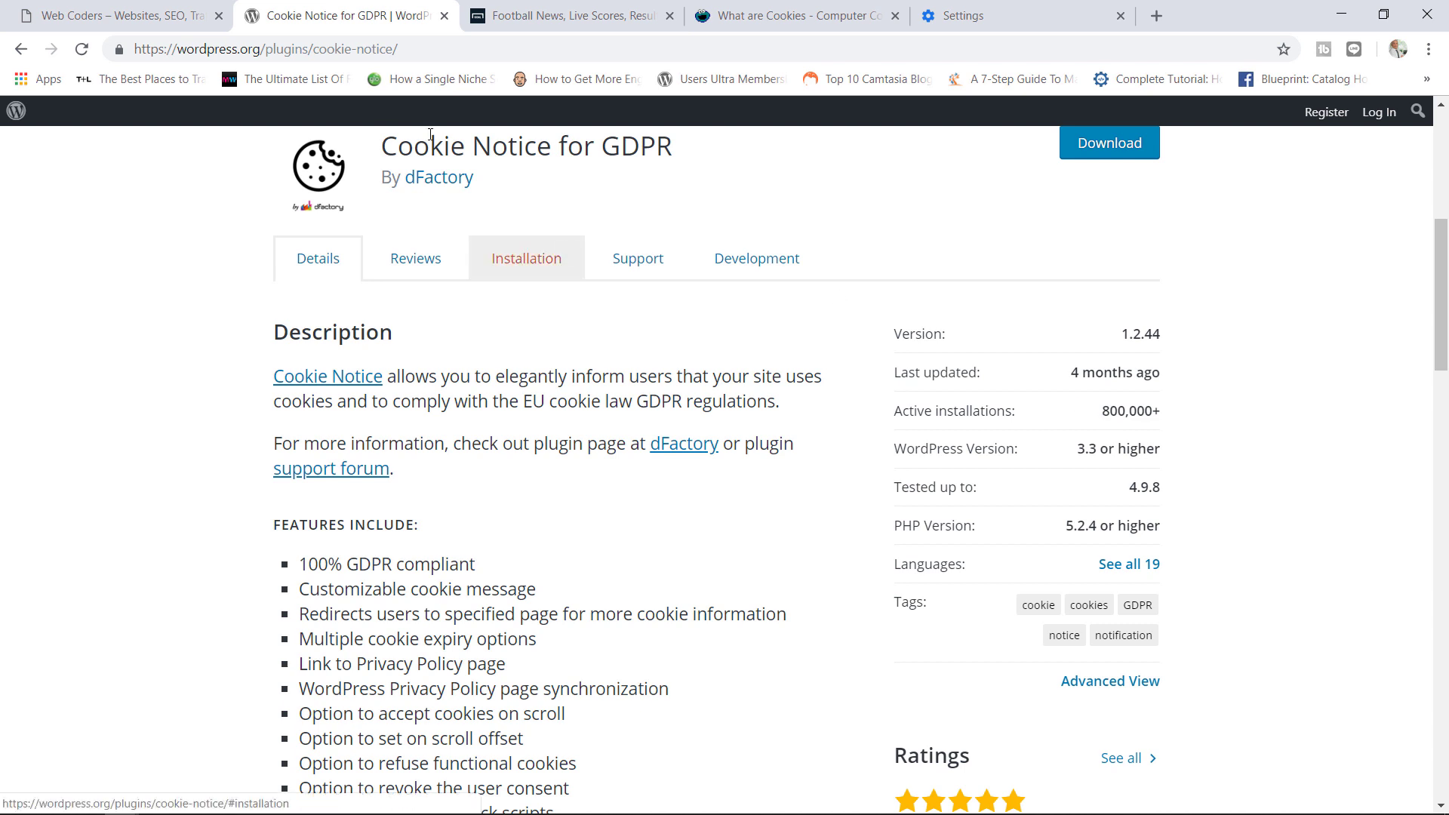
left_click(545, 20)
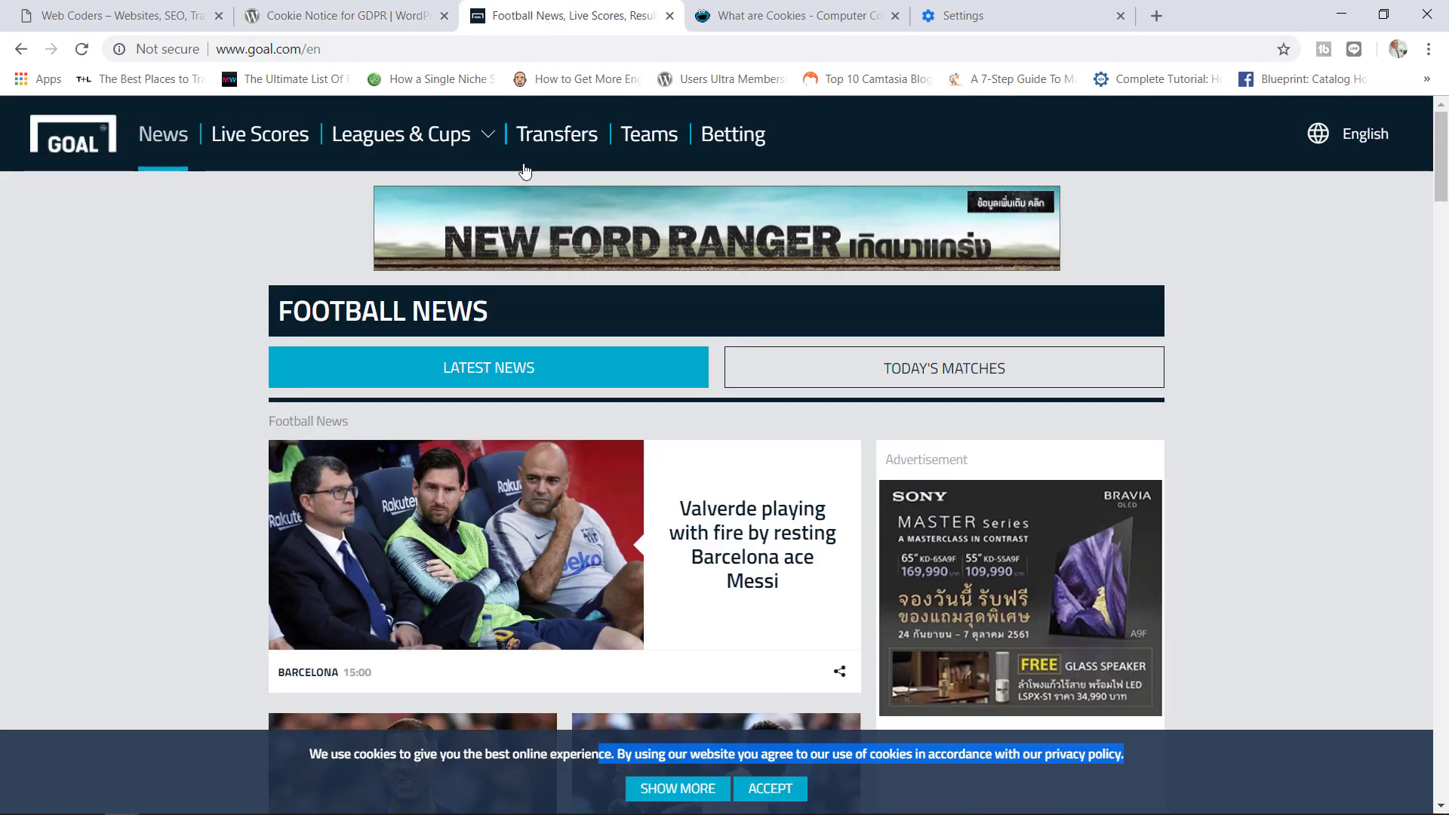
left_click(143, 15)
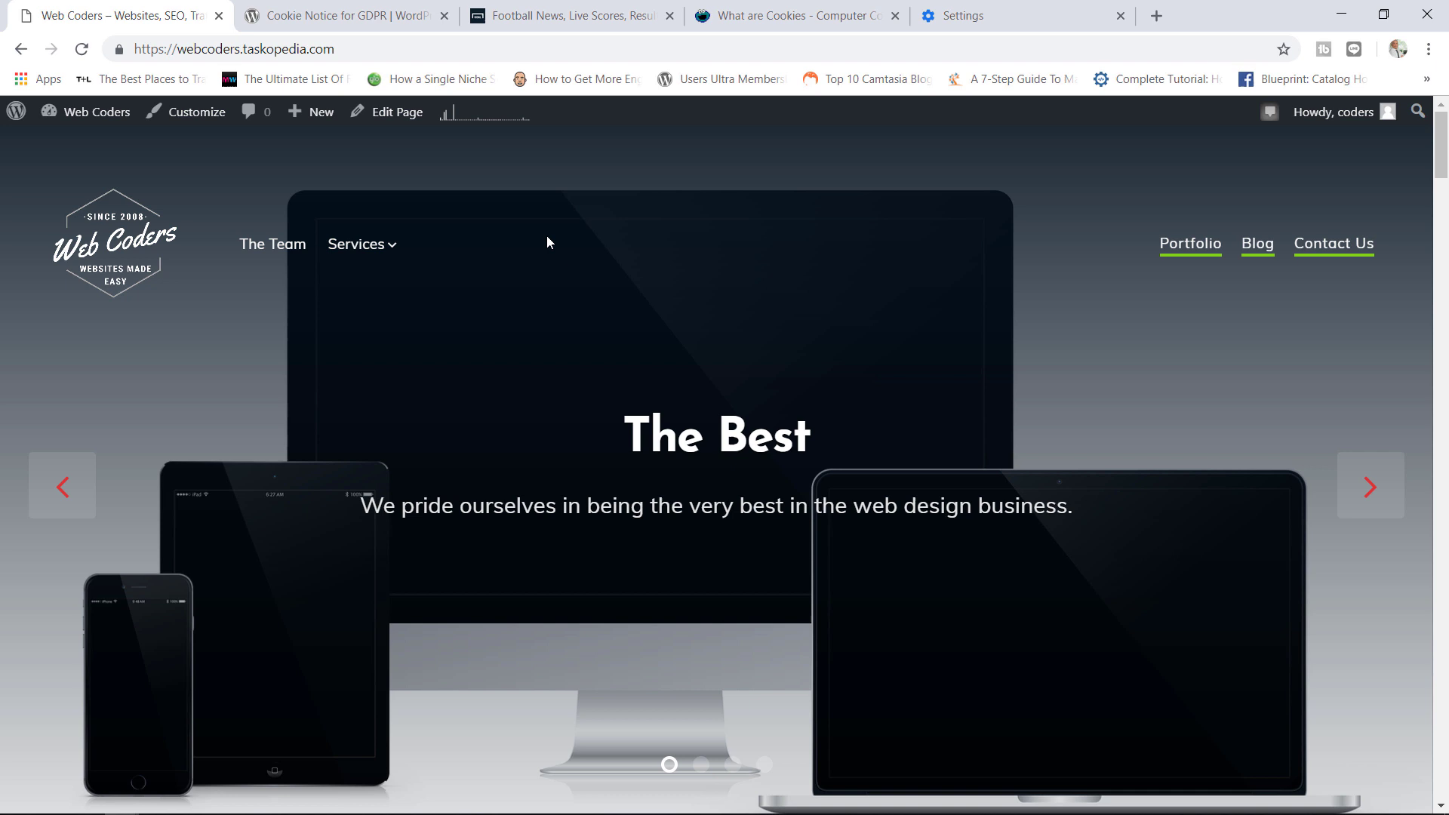
Open the Web Coders wp-admin Dashboard from the site name in the admin bar.
left_click(102, 123)
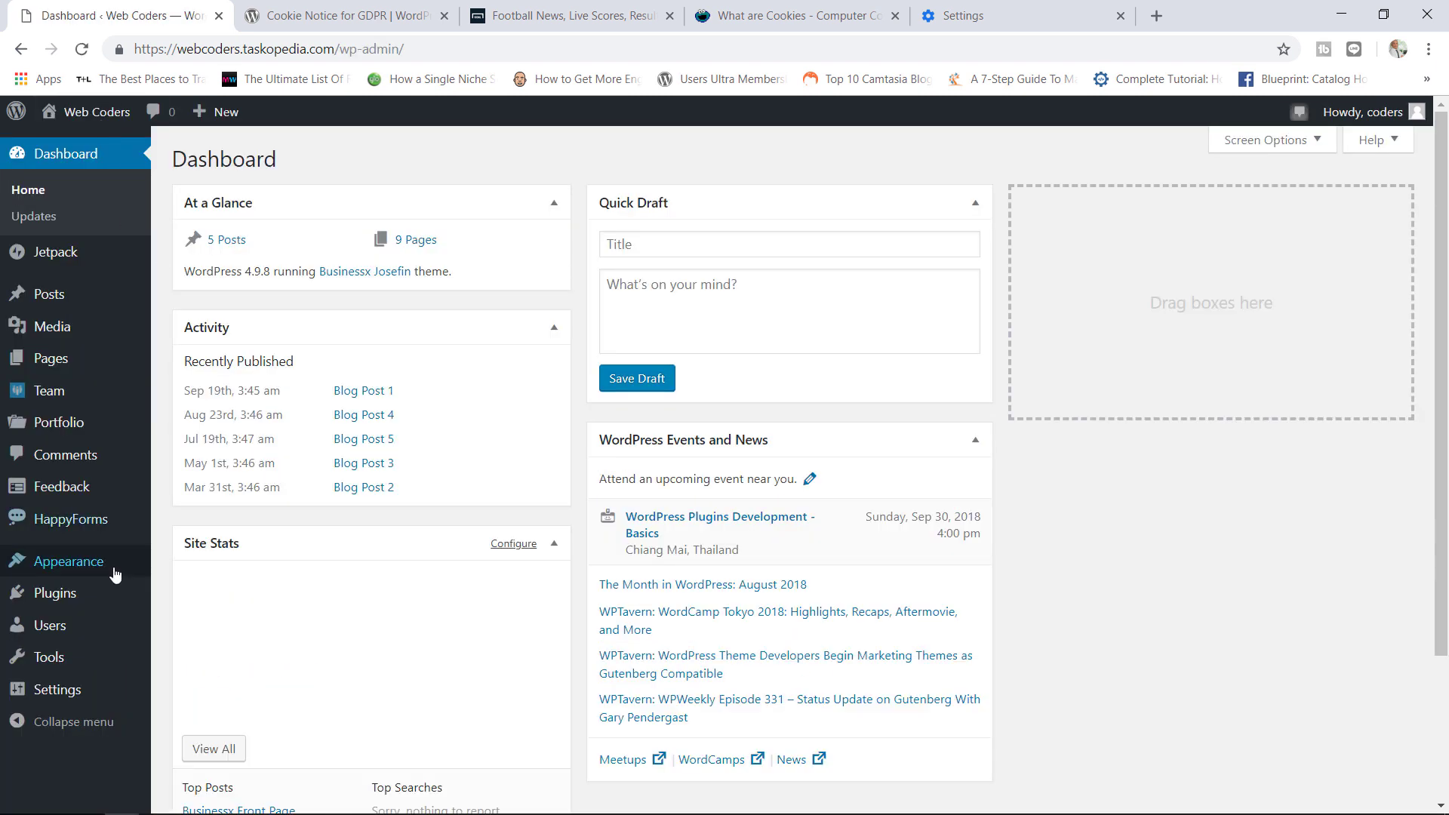
mouse_move(103, 592)
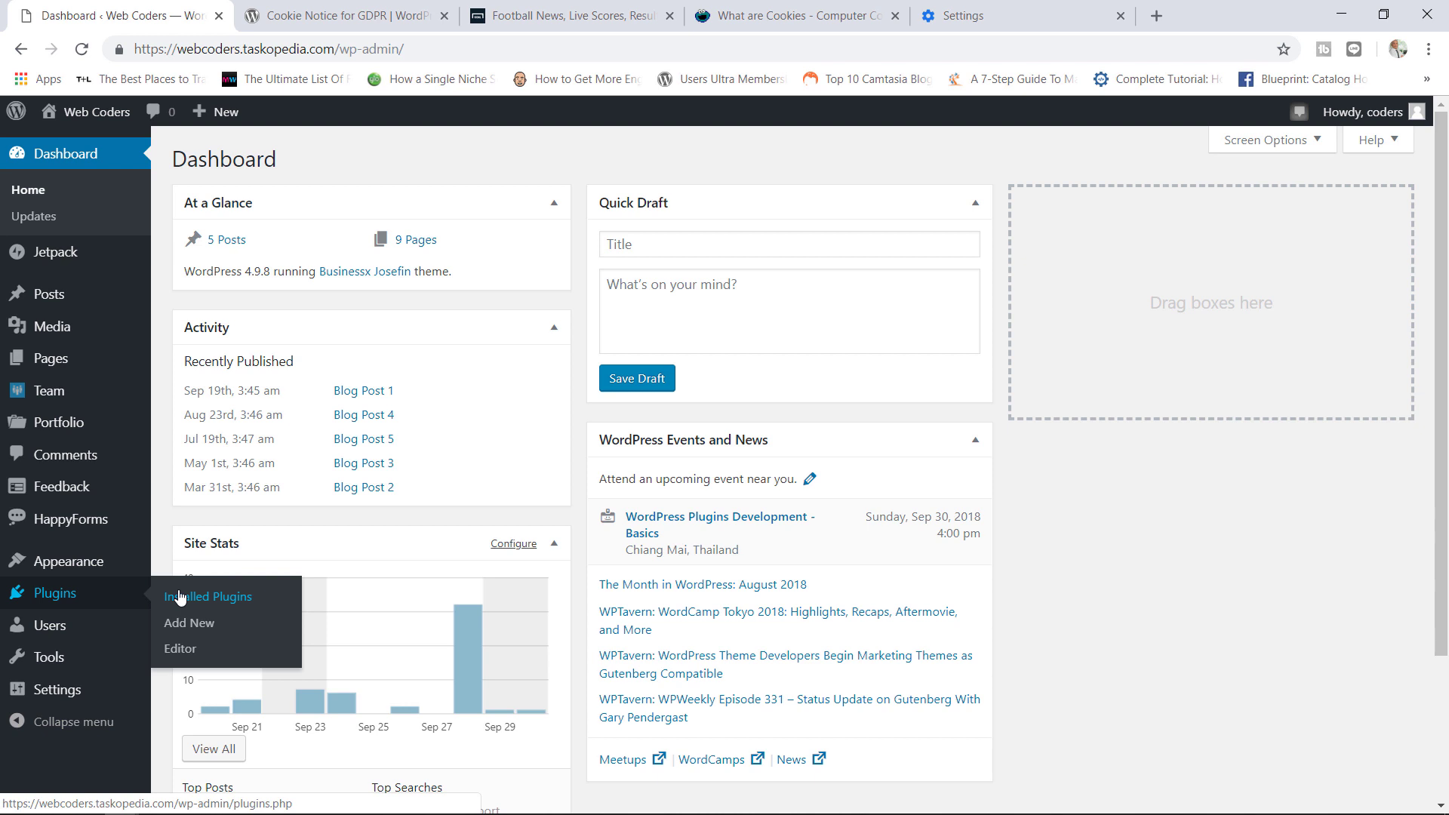
mouse_move(92, 696)
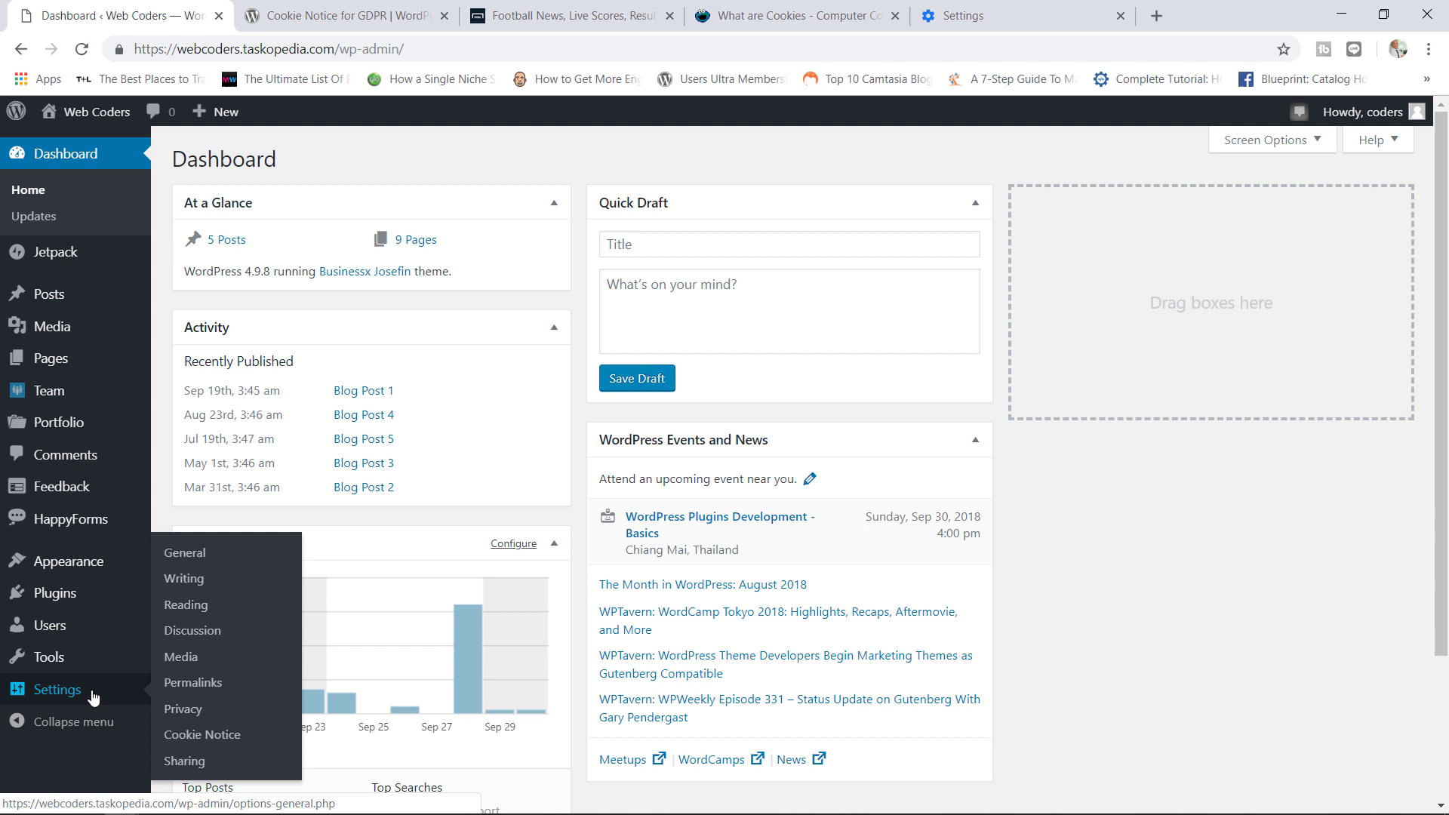
Open Settings > Cookie Notice and enable the 'Privacy policy' page link in the notice.
left_click(220, 738)
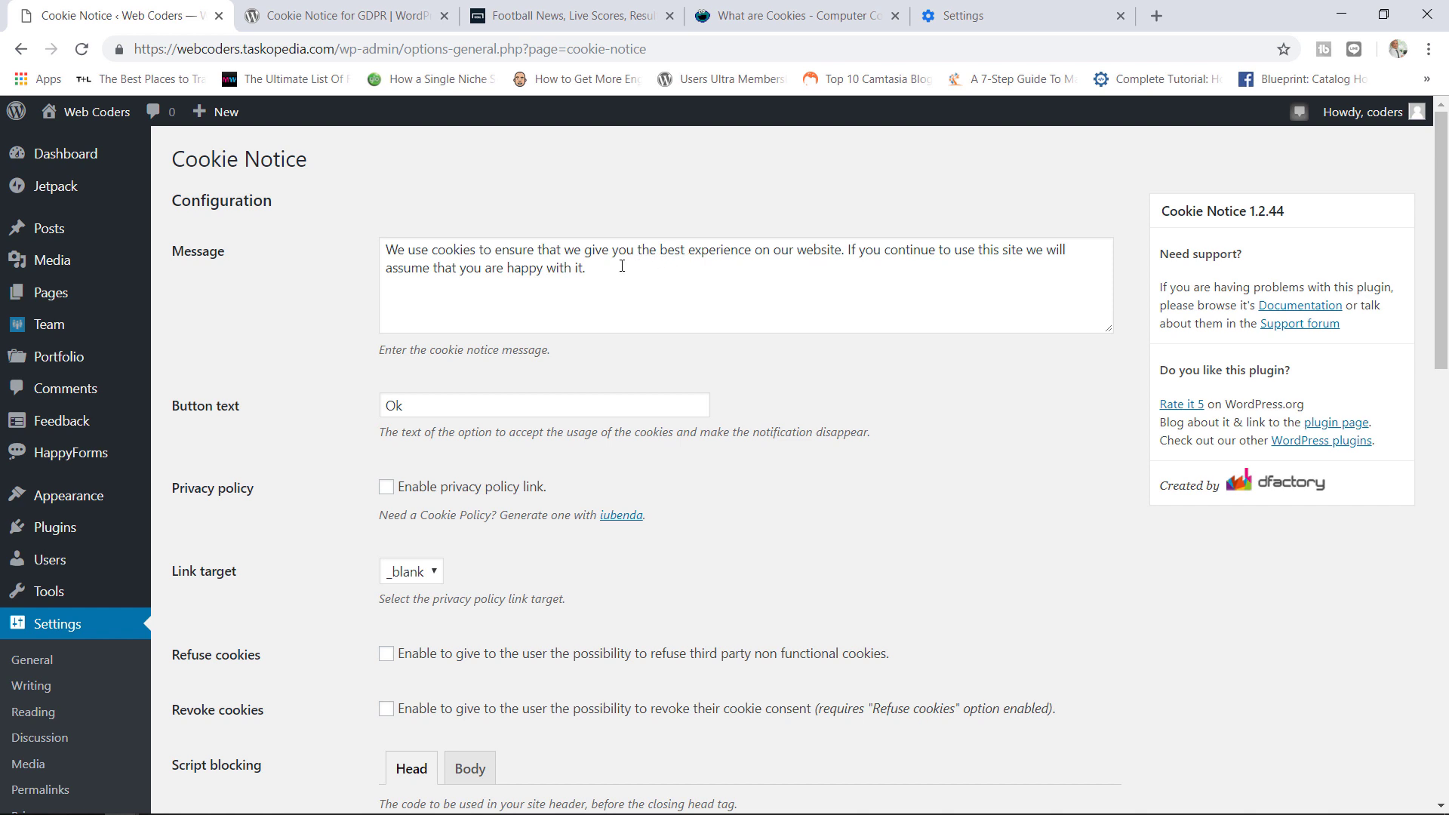
left_click_drag(622, 267, 538, 264)
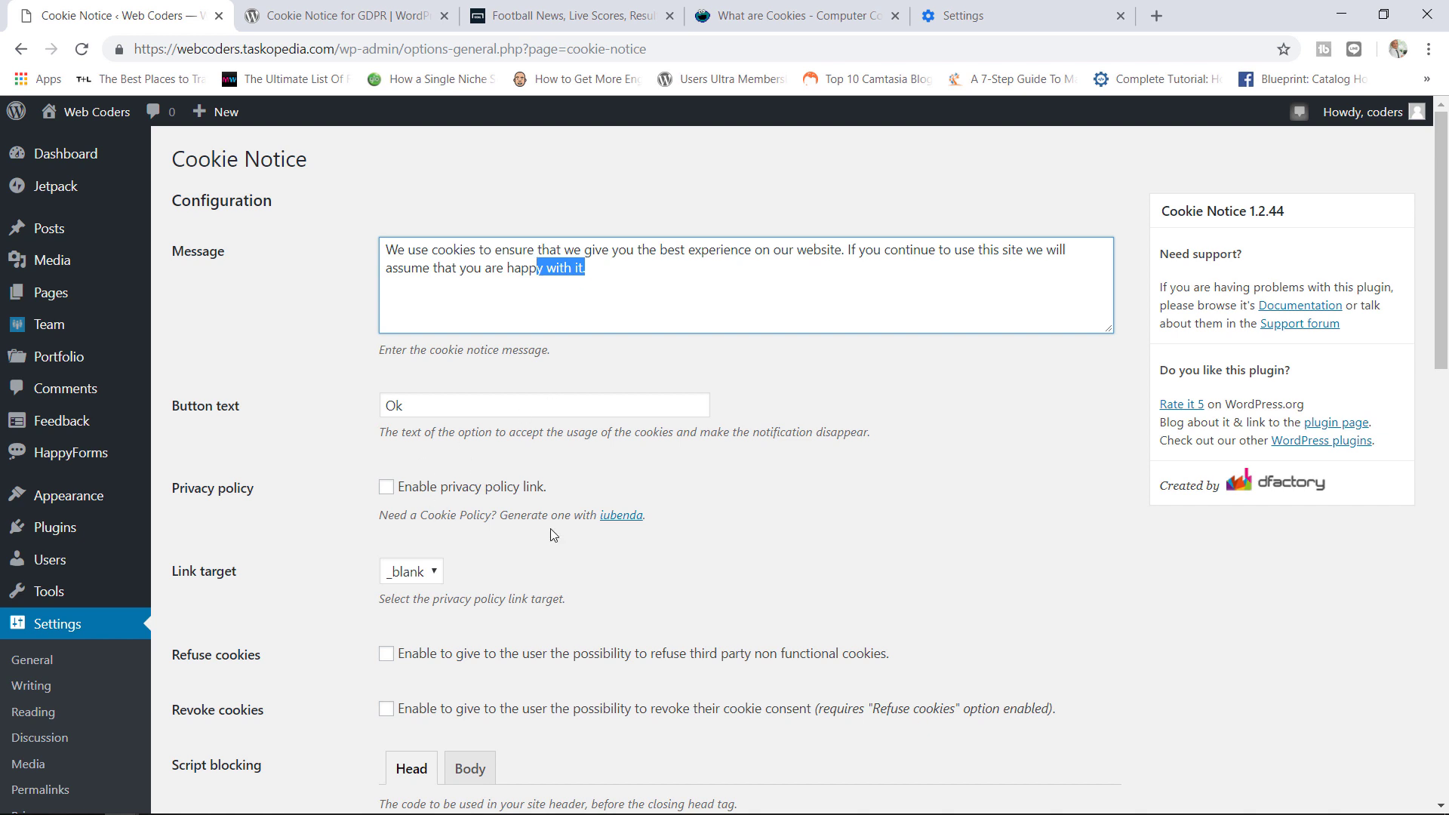
left_click(386, 487)
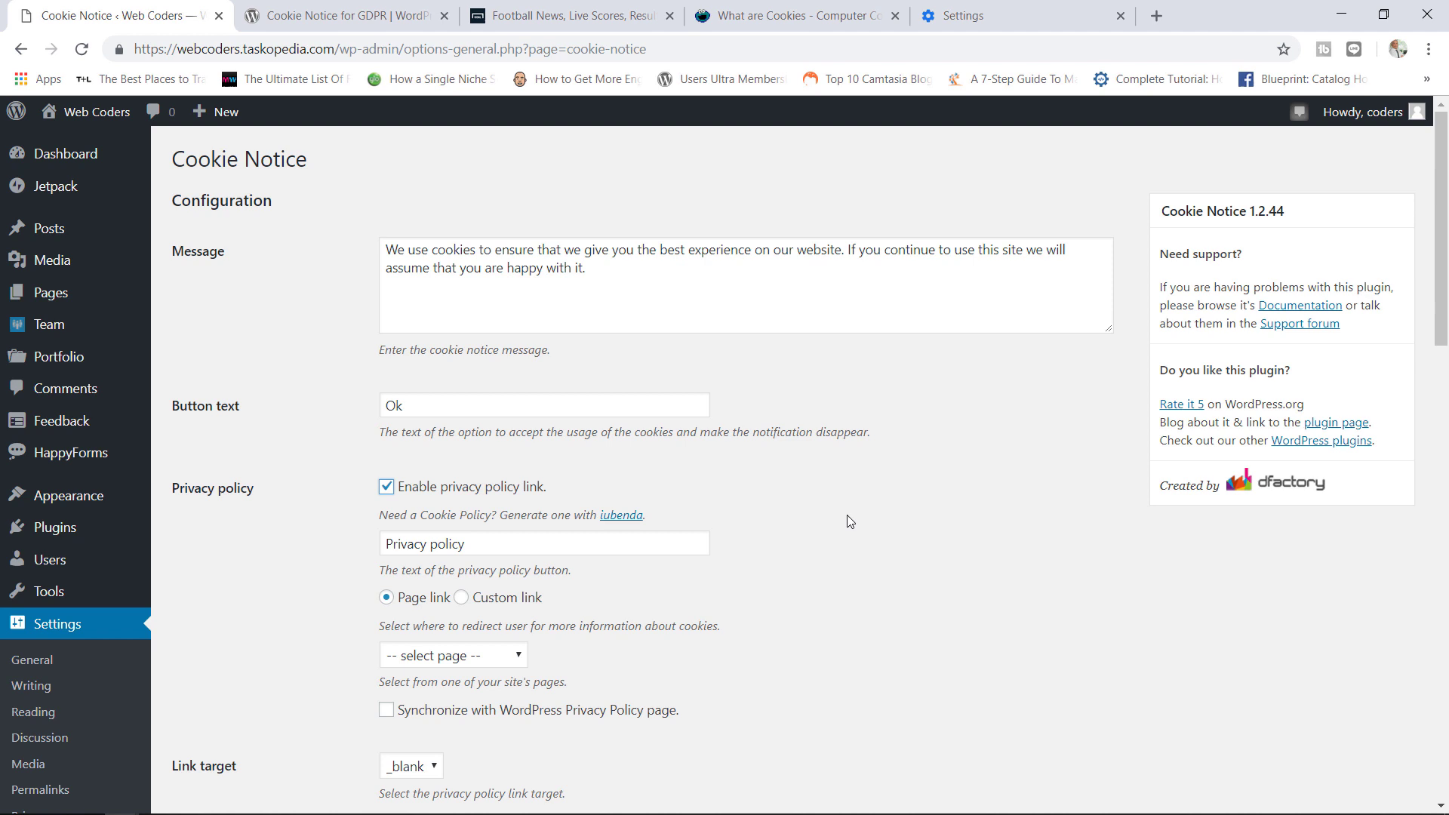
scroll(1446, 344, "down", 1)
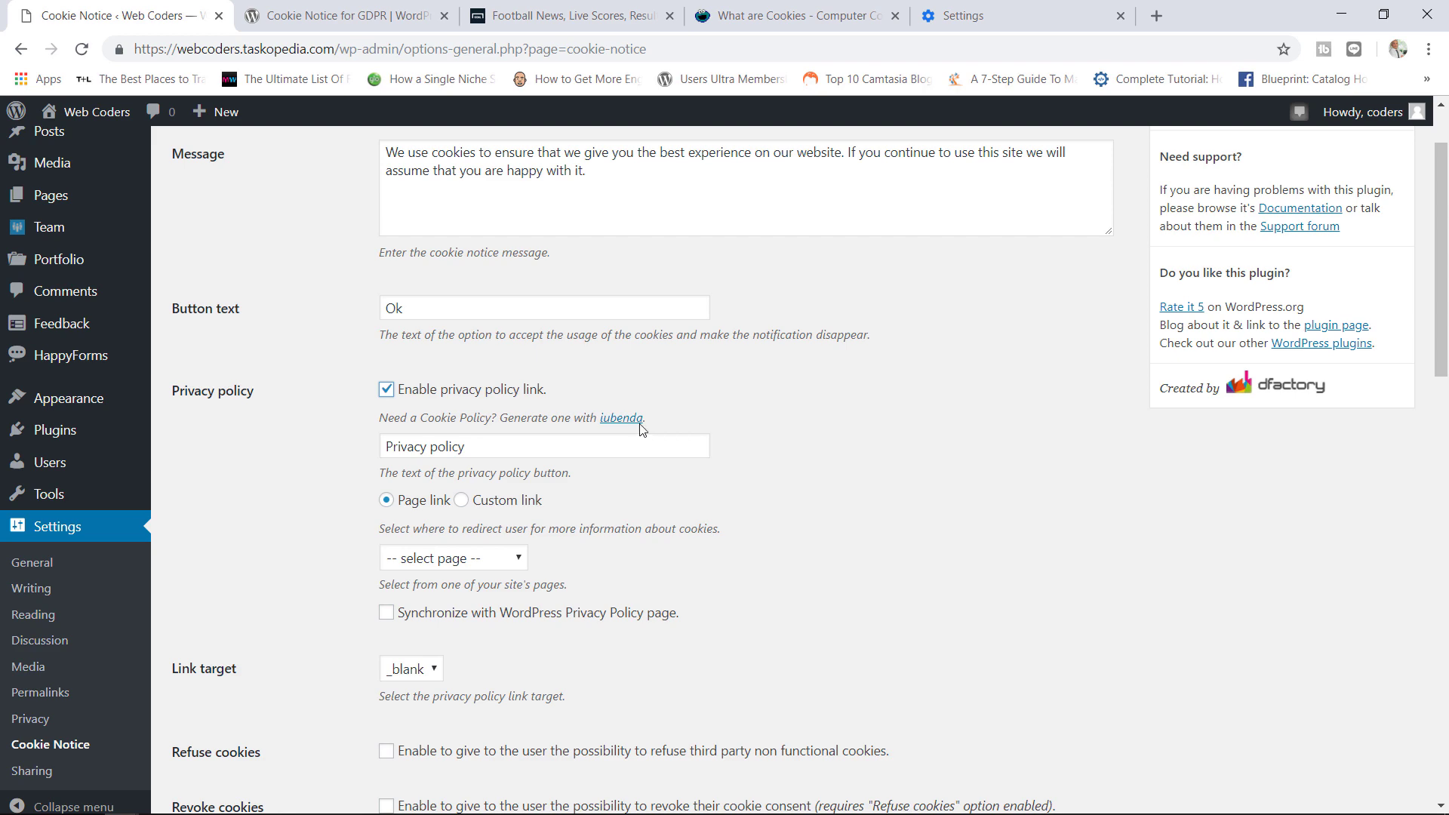
Save the Cookie Notice settings and go to Settings > Privacy.
left_click(1439, 530)
left_click(1424, 660)
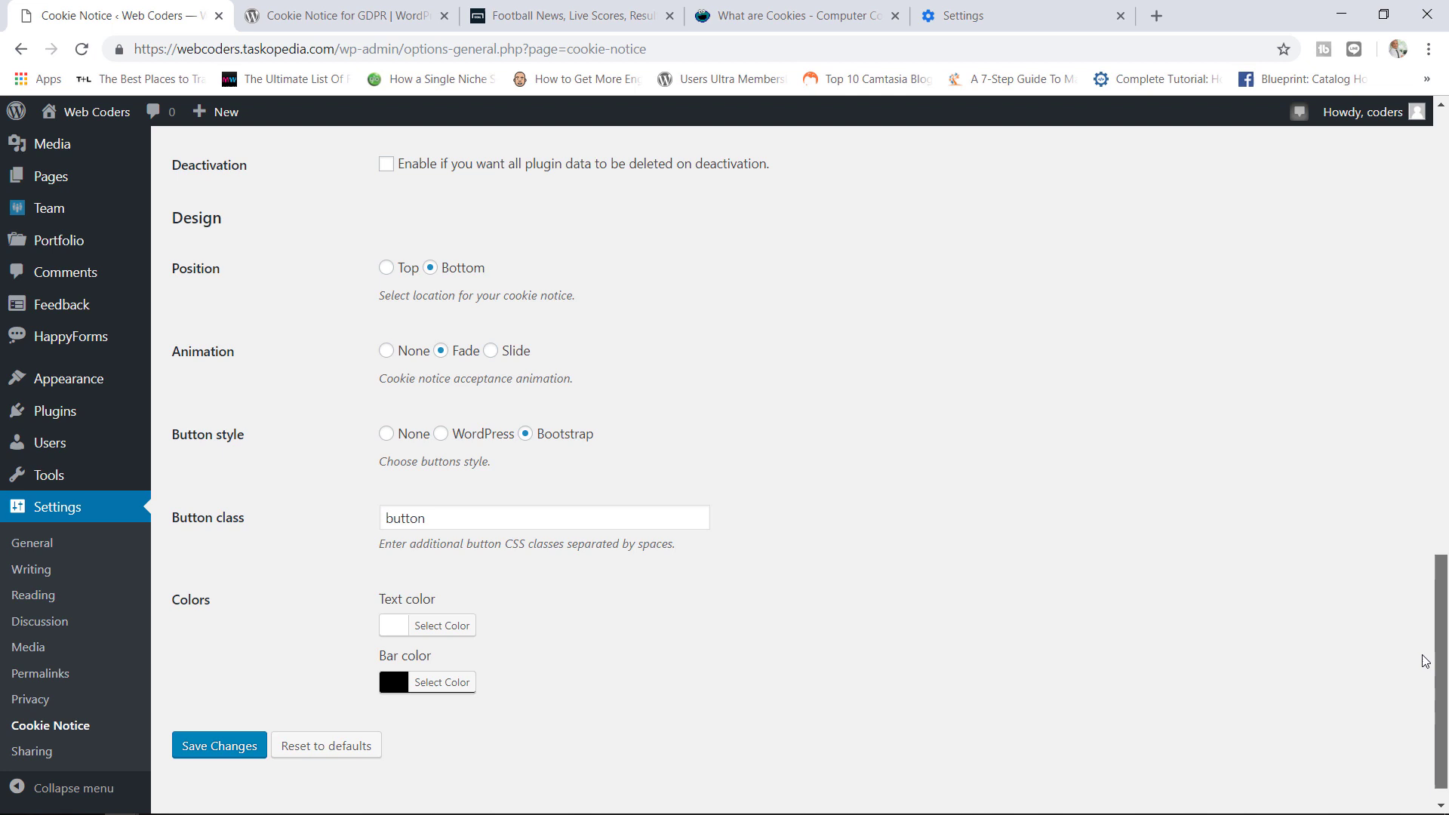
left_click(242, 726)
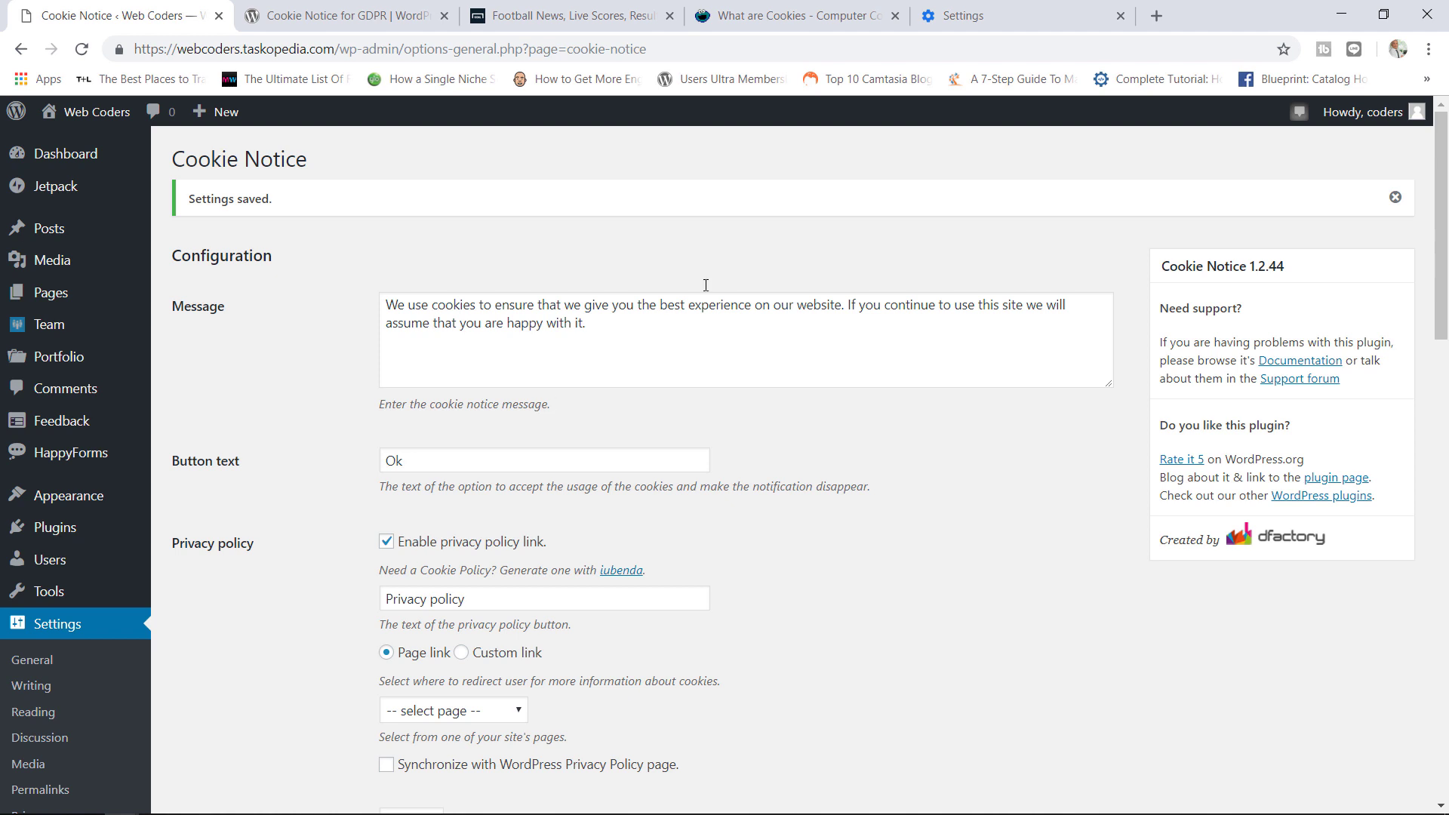
left_click_drag(1440, 212, 578, 392)
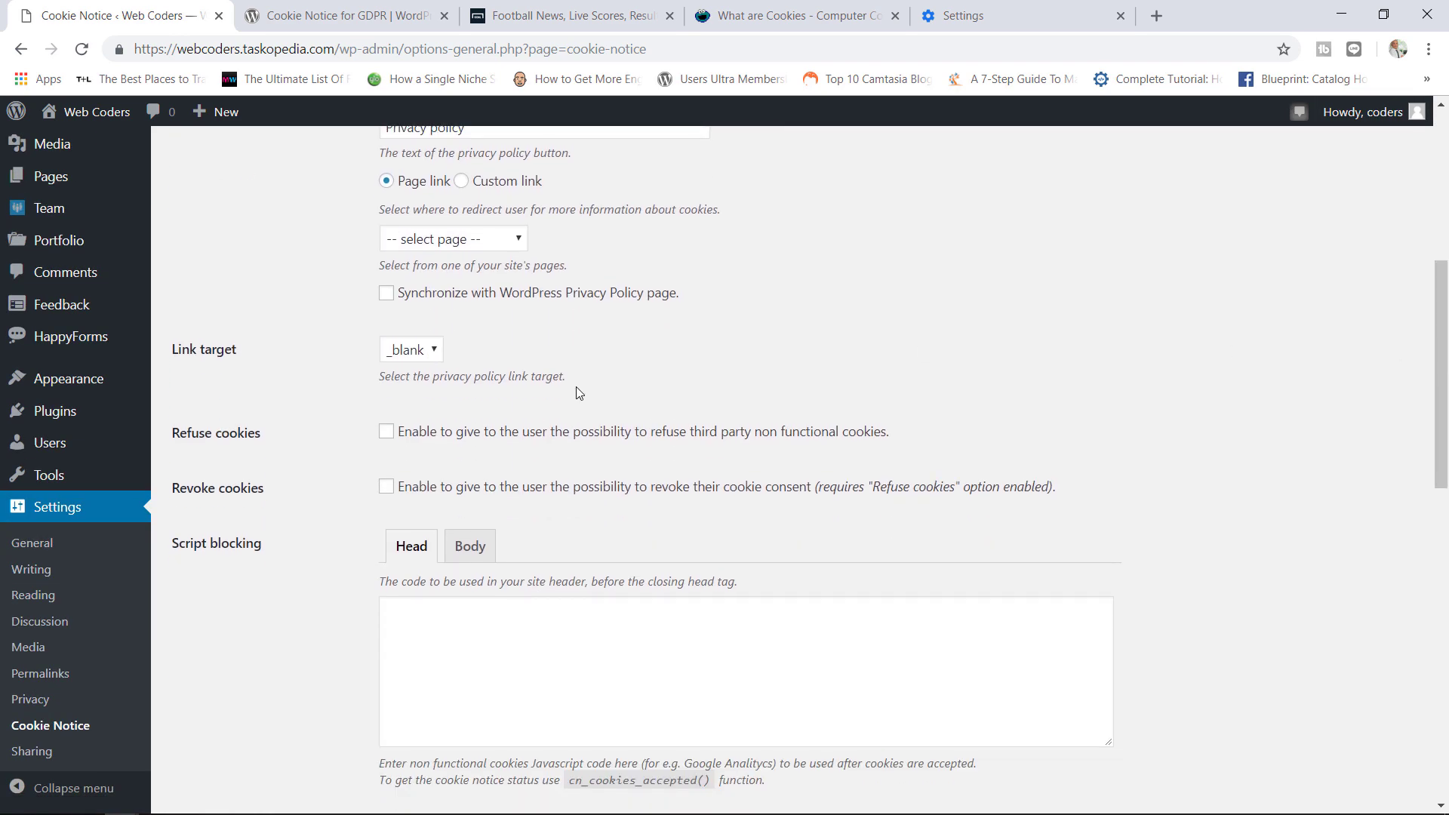
left_click(37, 703)
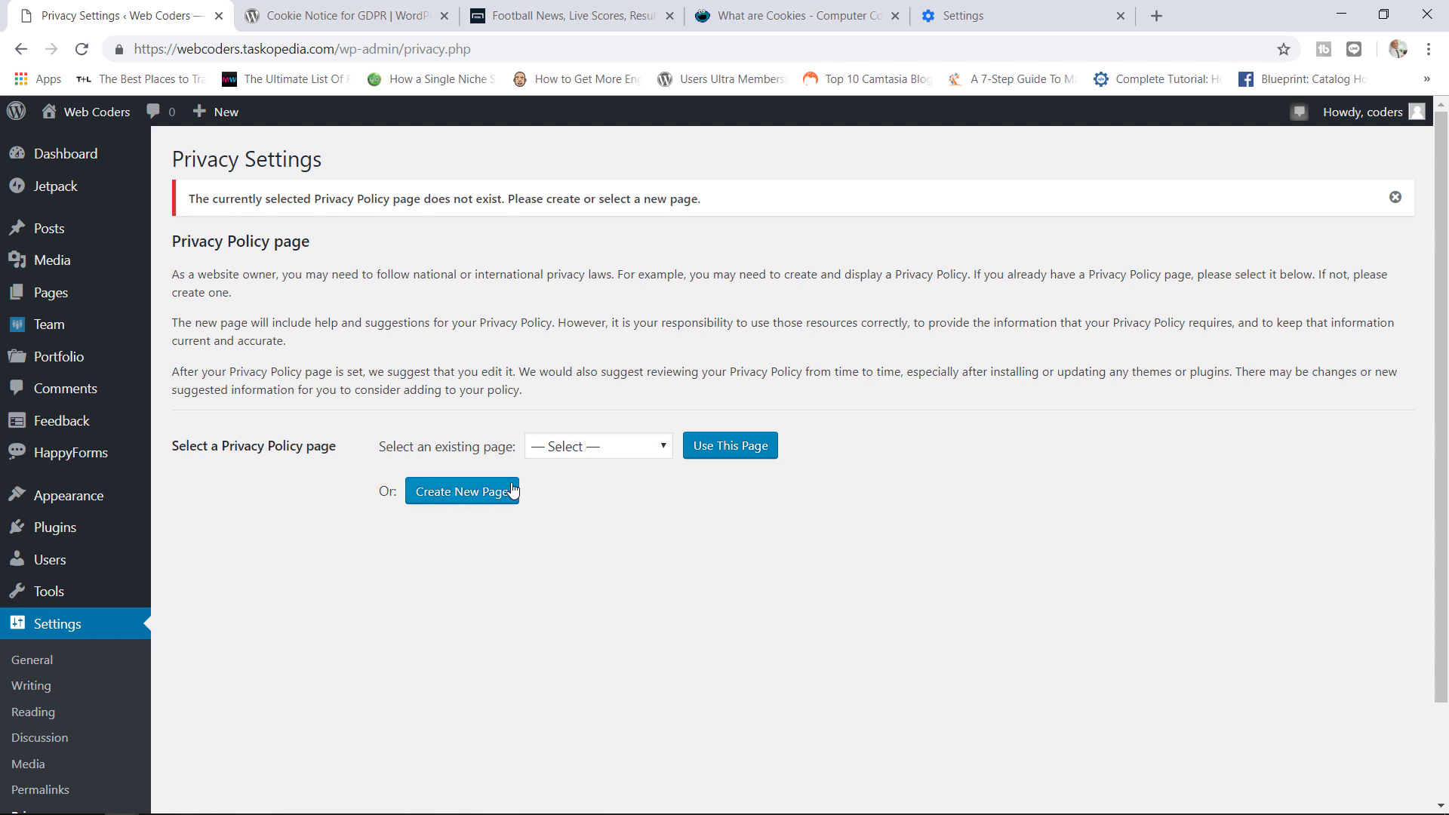
Use Create New Page to start a draft Privacy Policy page.
left_click(474, 494)
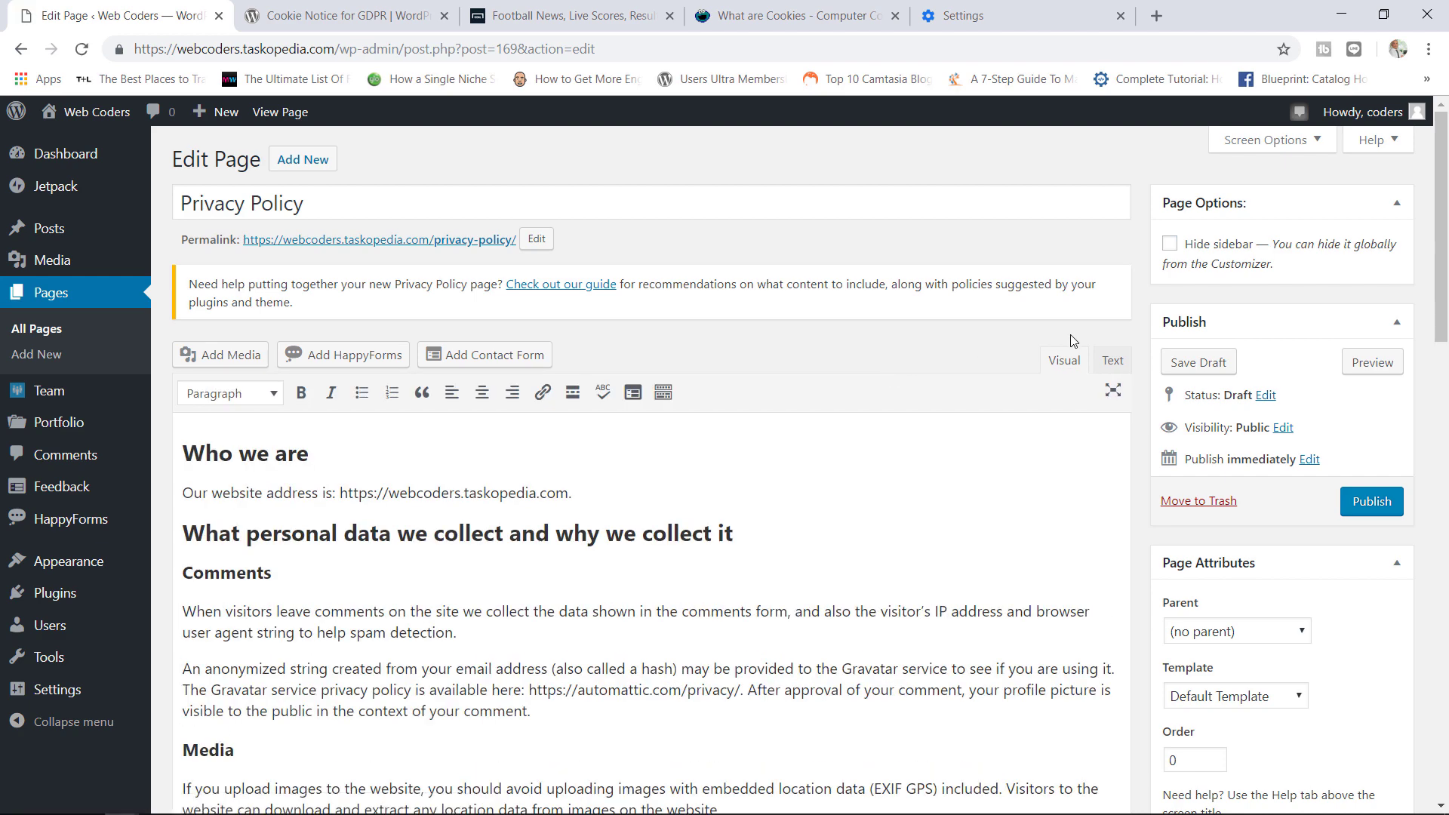
Review the draft's suggested sections, such as Who we are, Comments, Media and Cookies.
left_click_drag(1430, 255, 1433, 286)
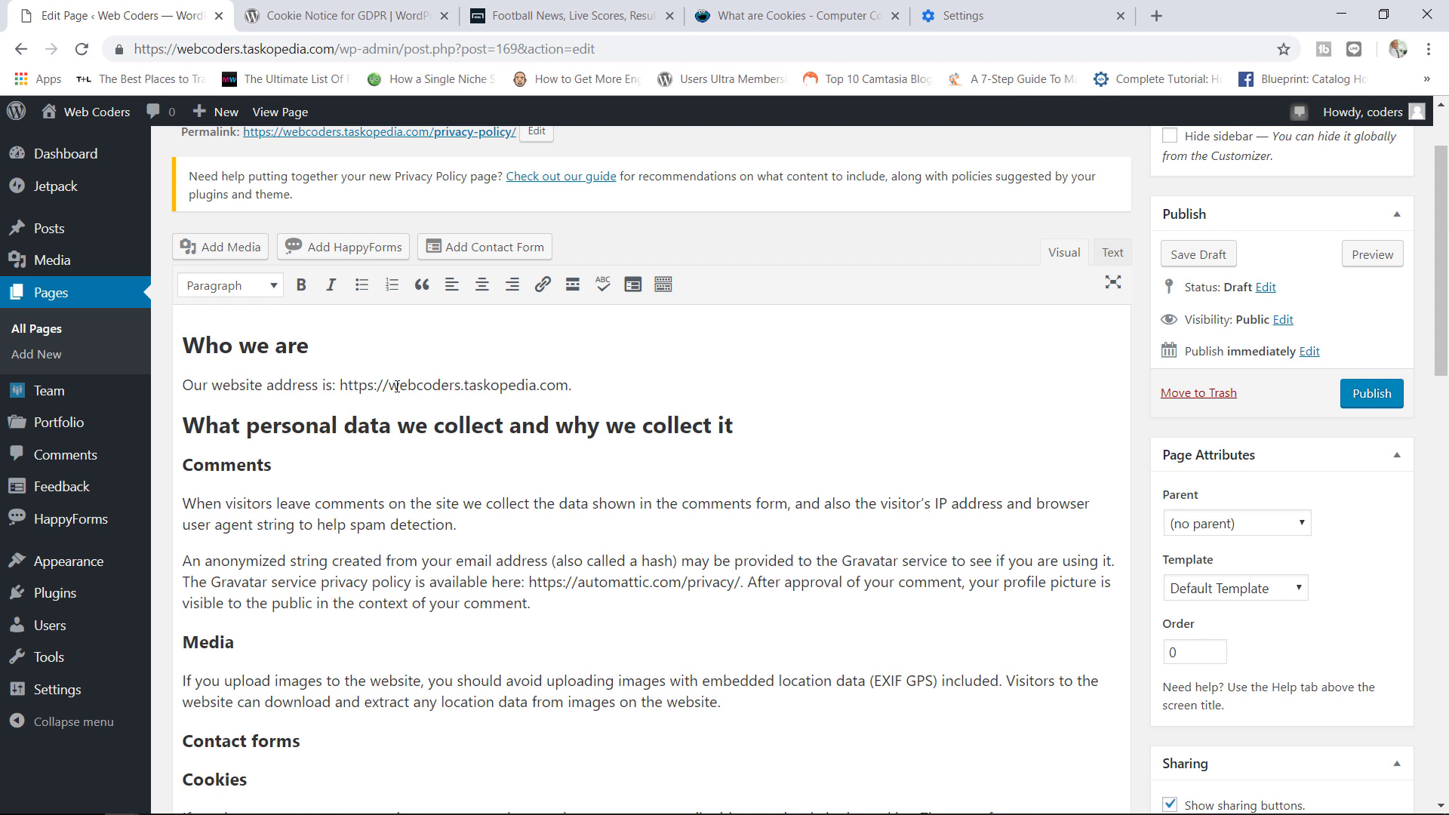
left_click_drag(602, 388, 530, 390)
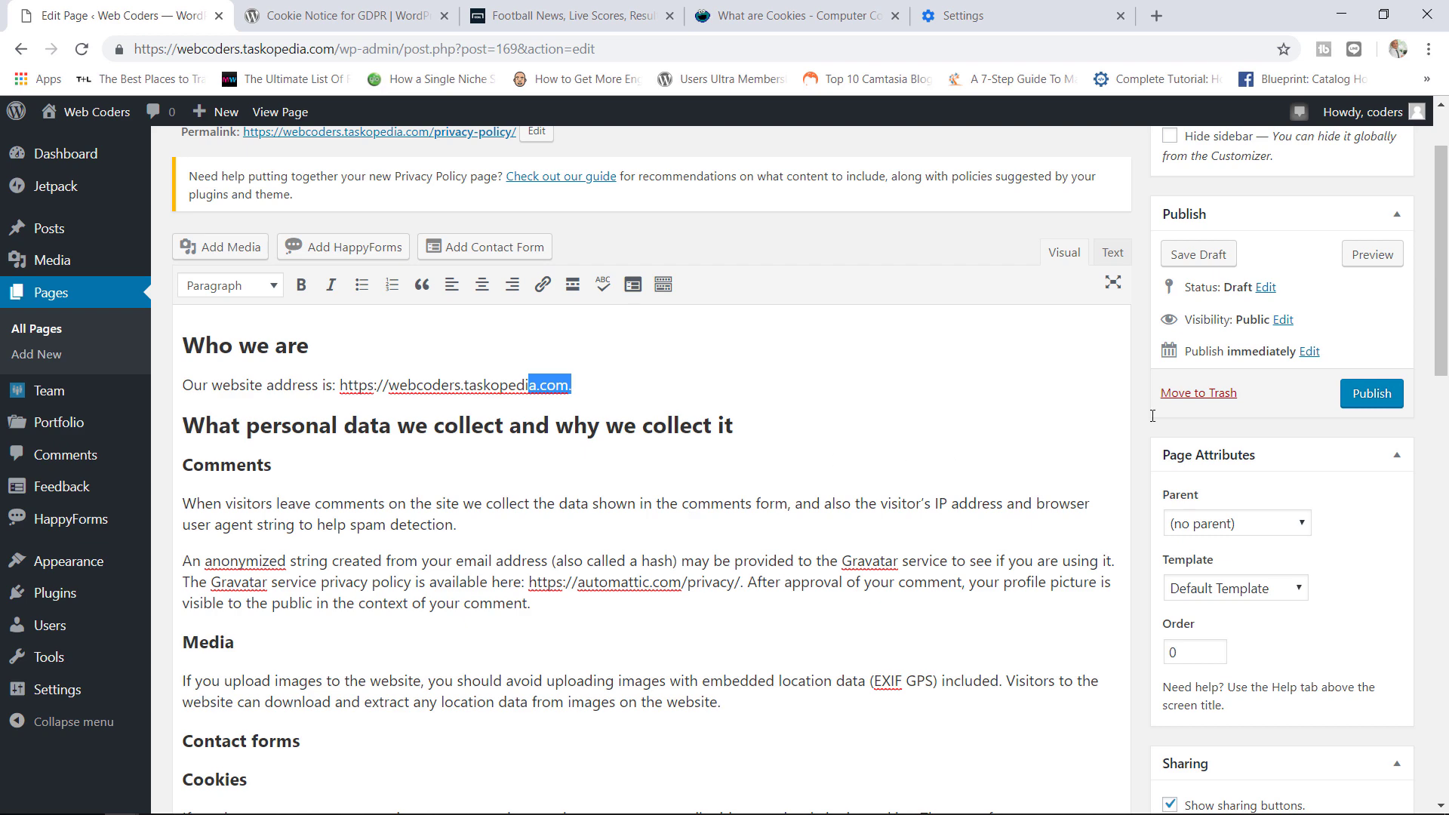
scroll(1375, 374, "up", 2)
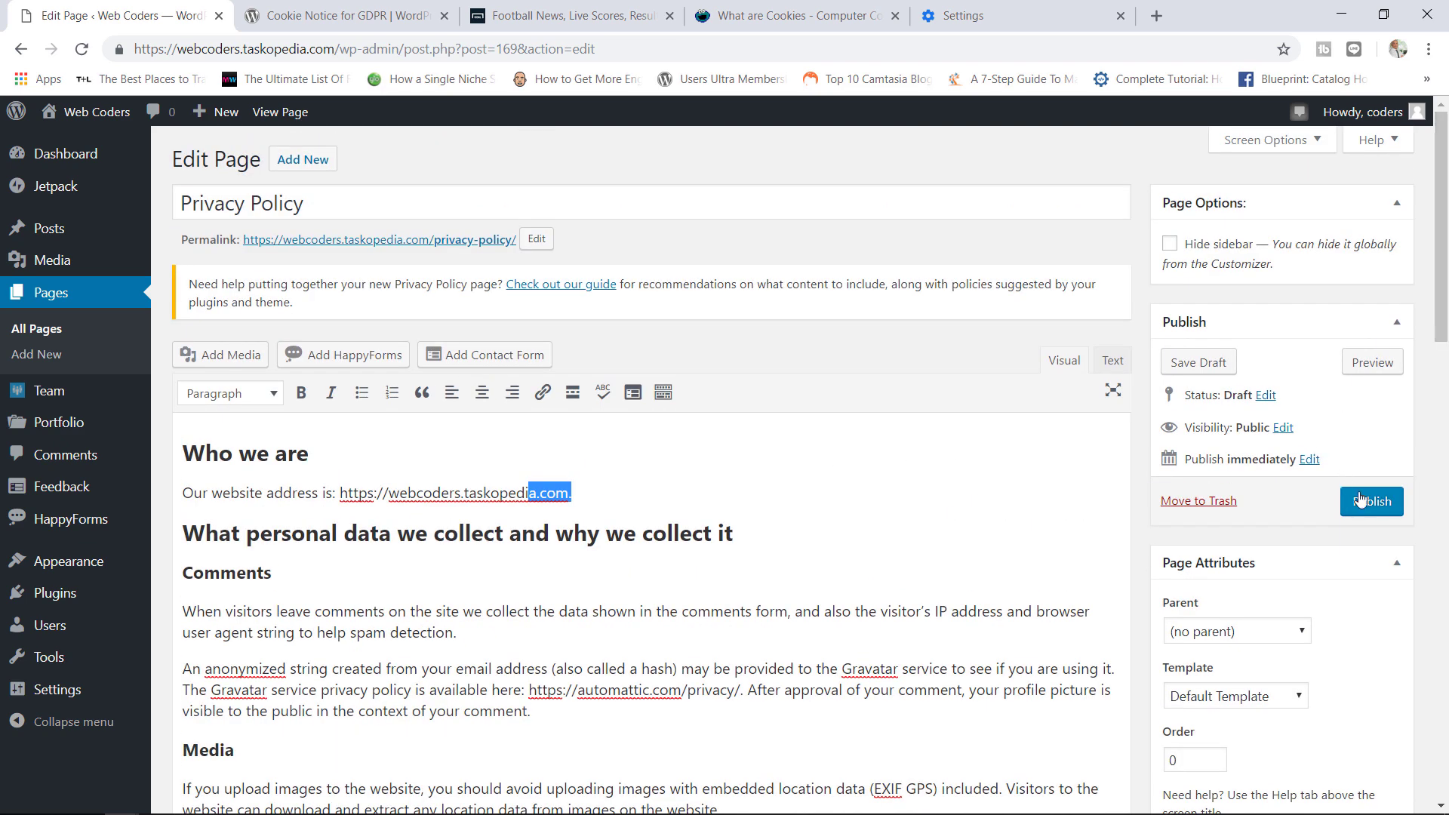
Publish the new Privacy Policy page.
left_click(1362, 500)
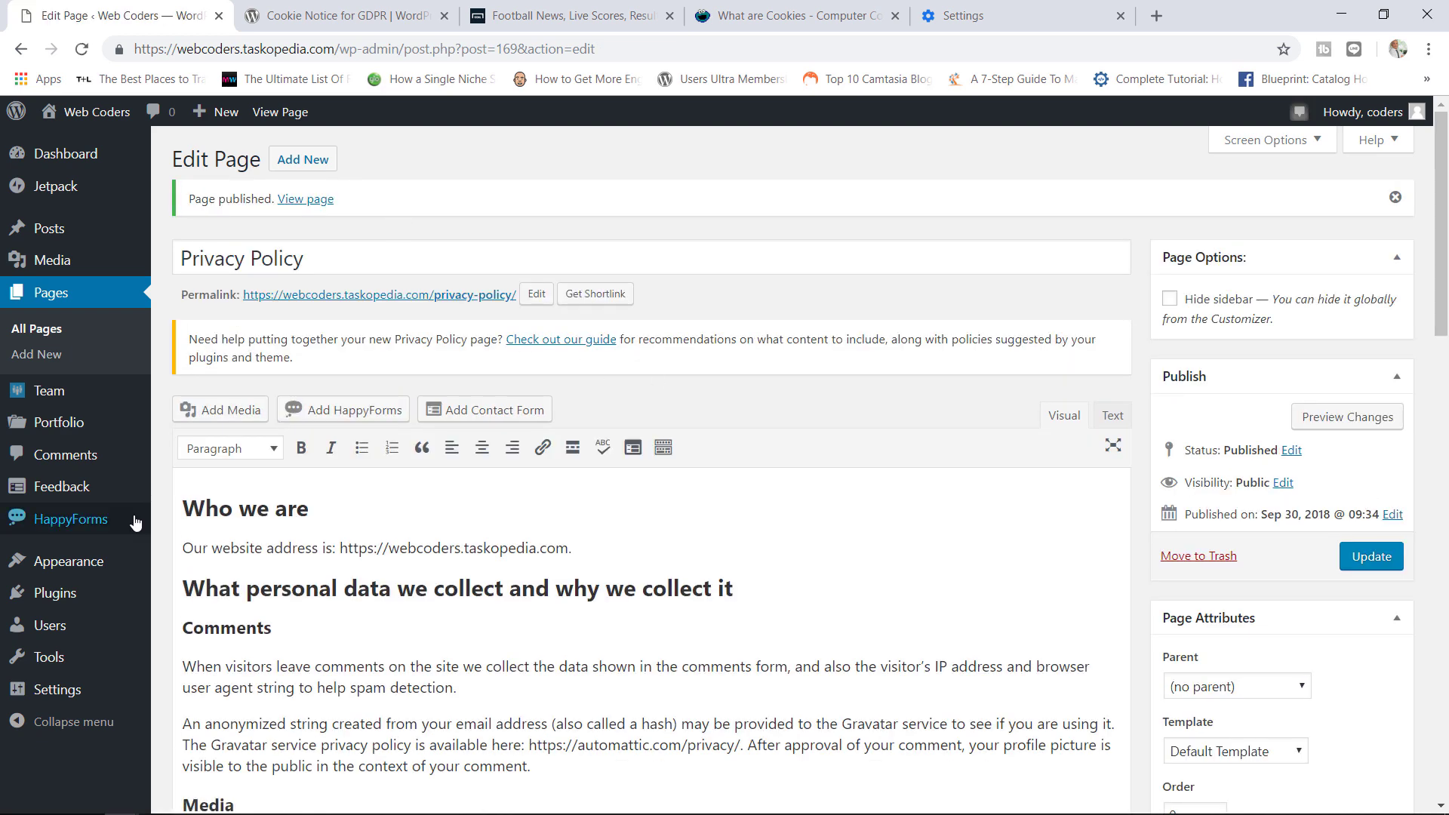
Point the cookie notice's policy link to the Privacy Policy page, synced with WordPress, target _blank.
mouse_move(111, 706)
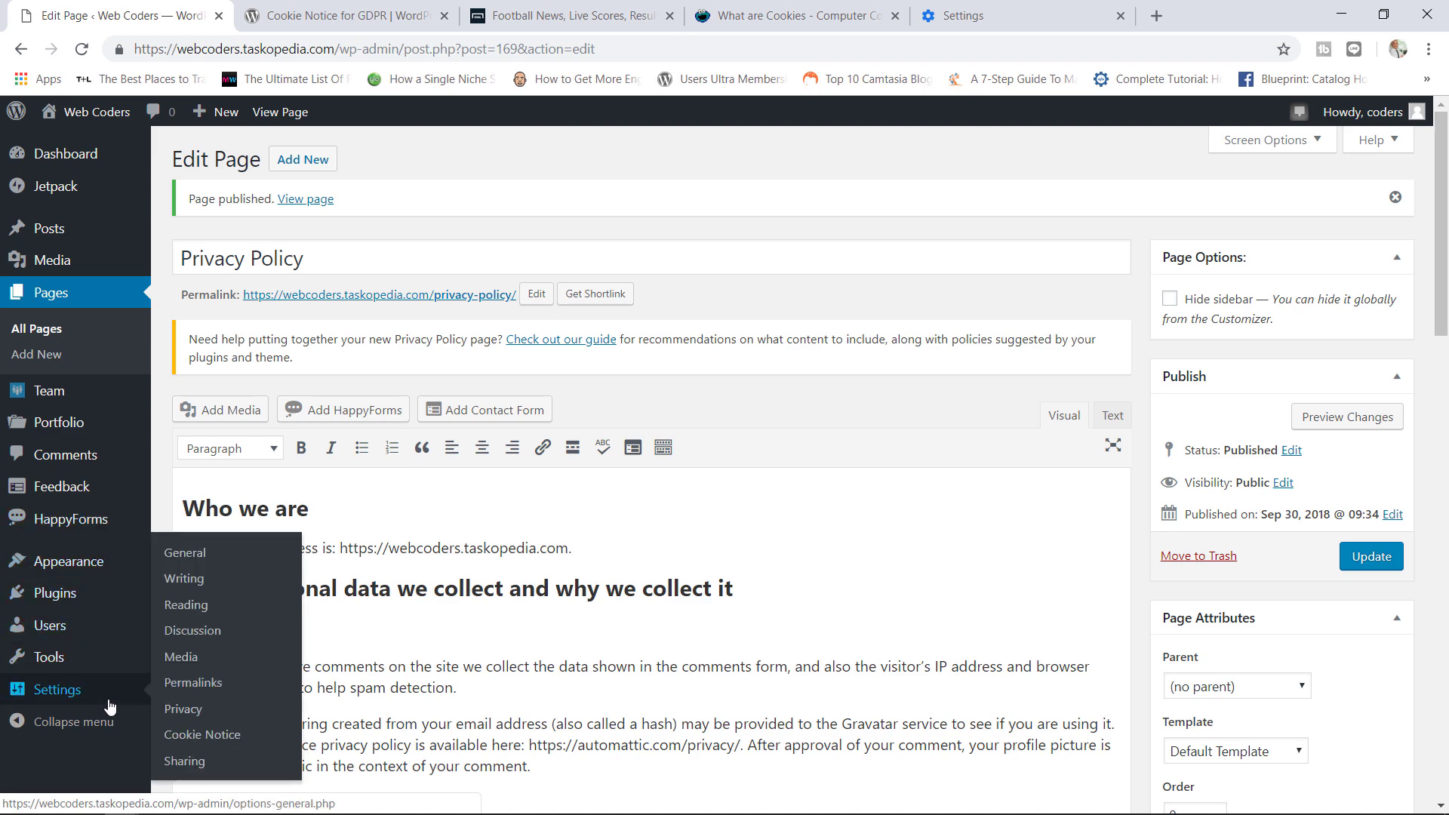
left_click(220, 737)
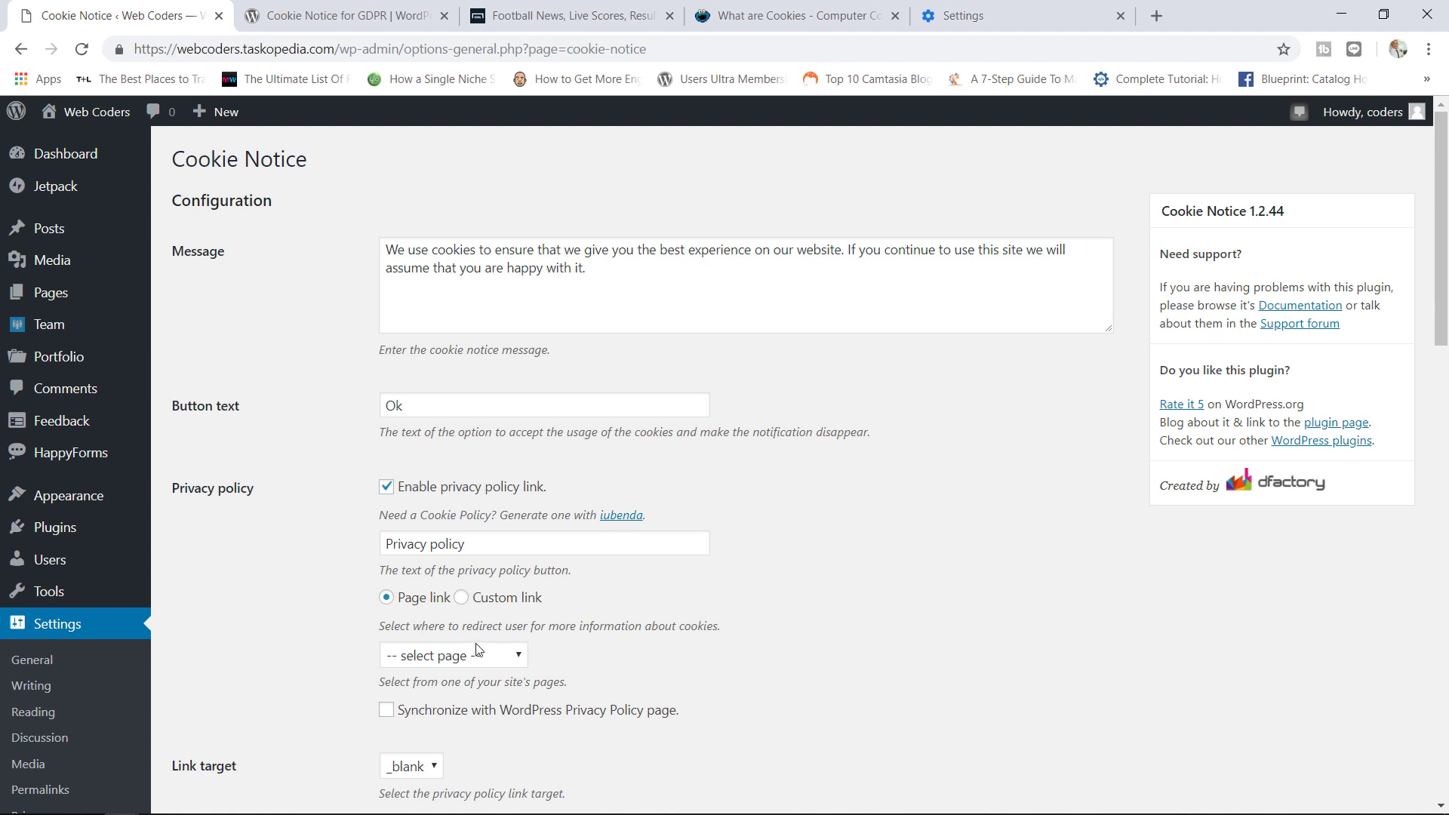
left_click(493, 656)
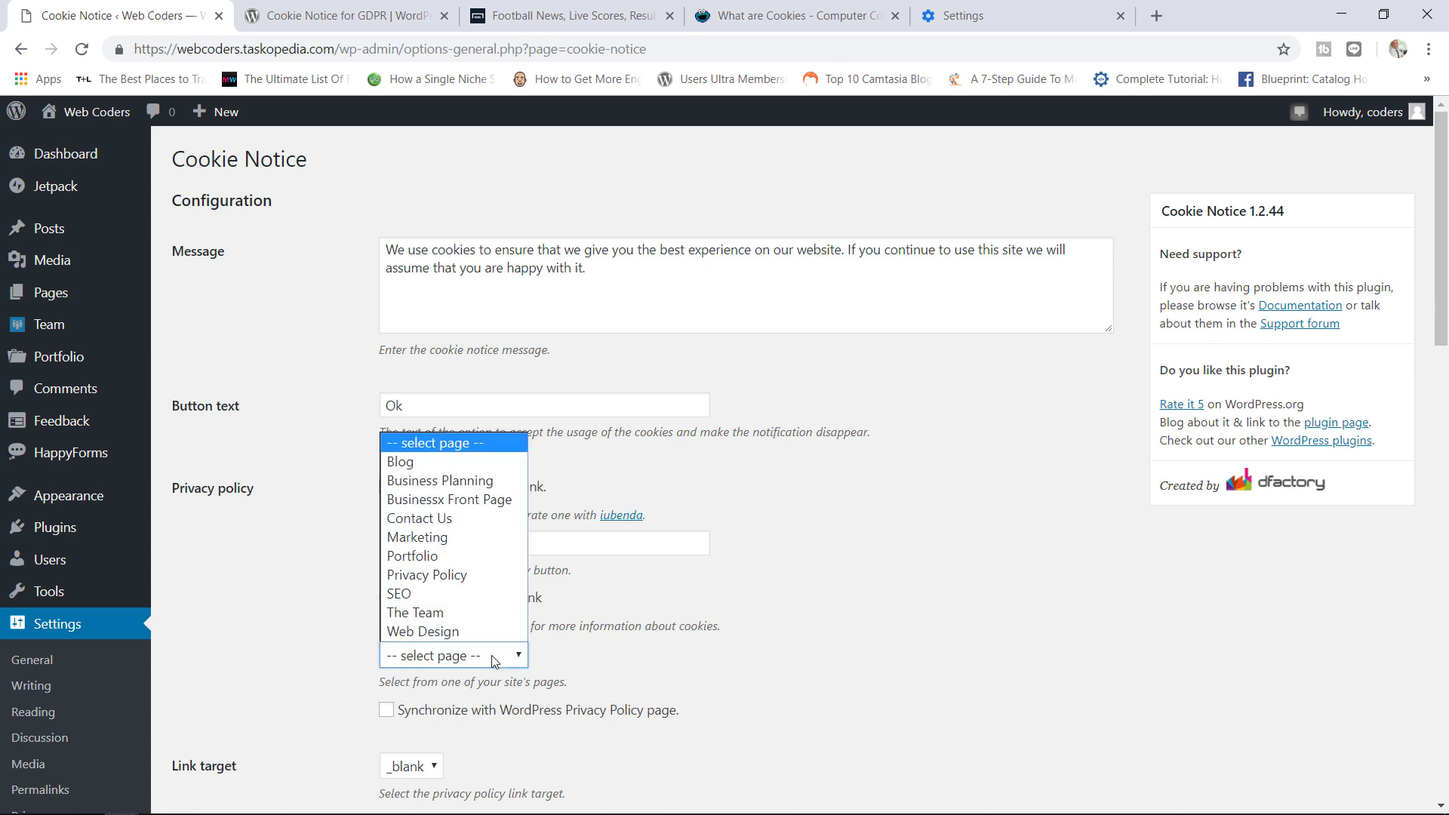
left_click(462, 575)
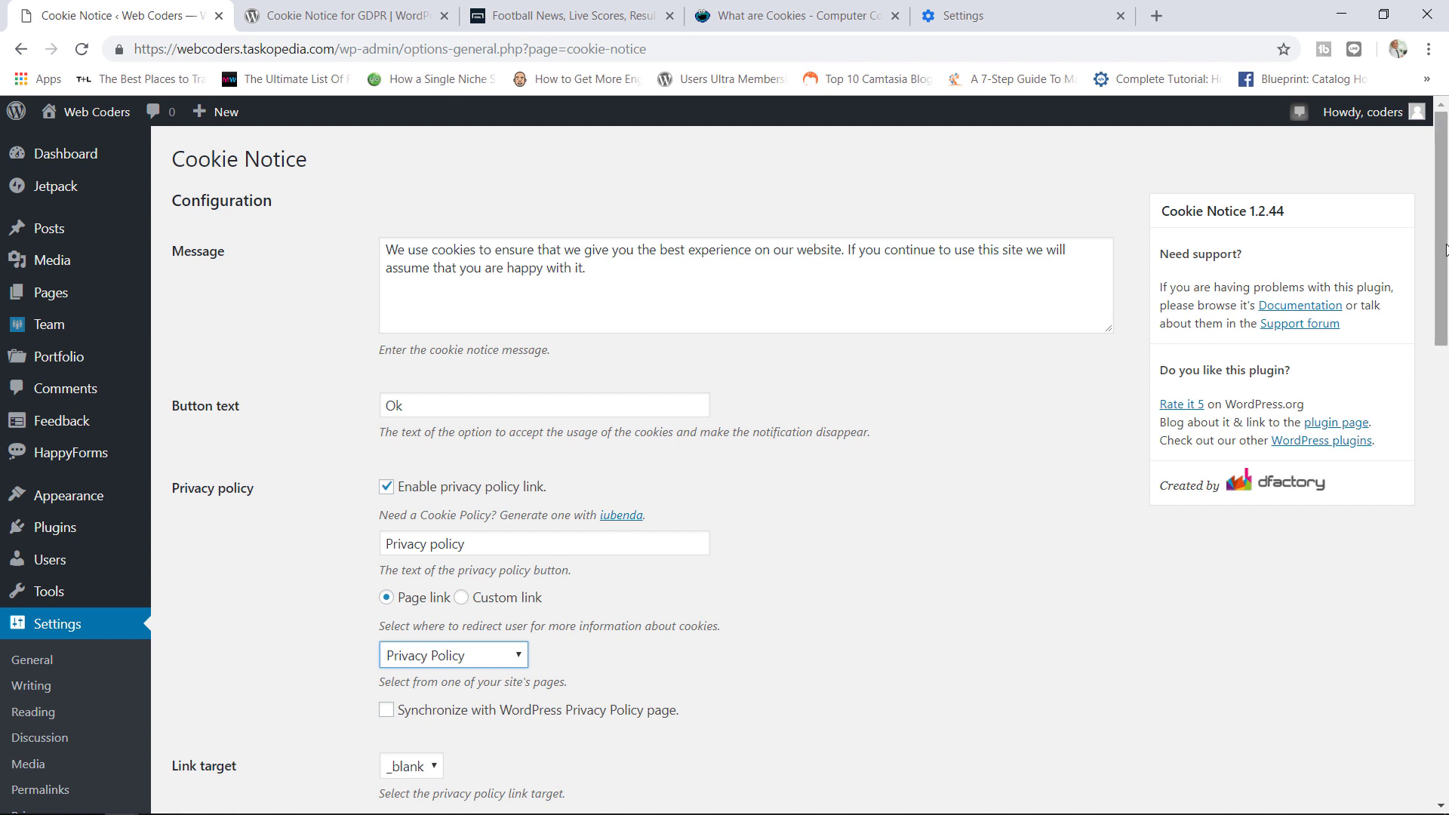
scroll(826, 286, "down", 6)
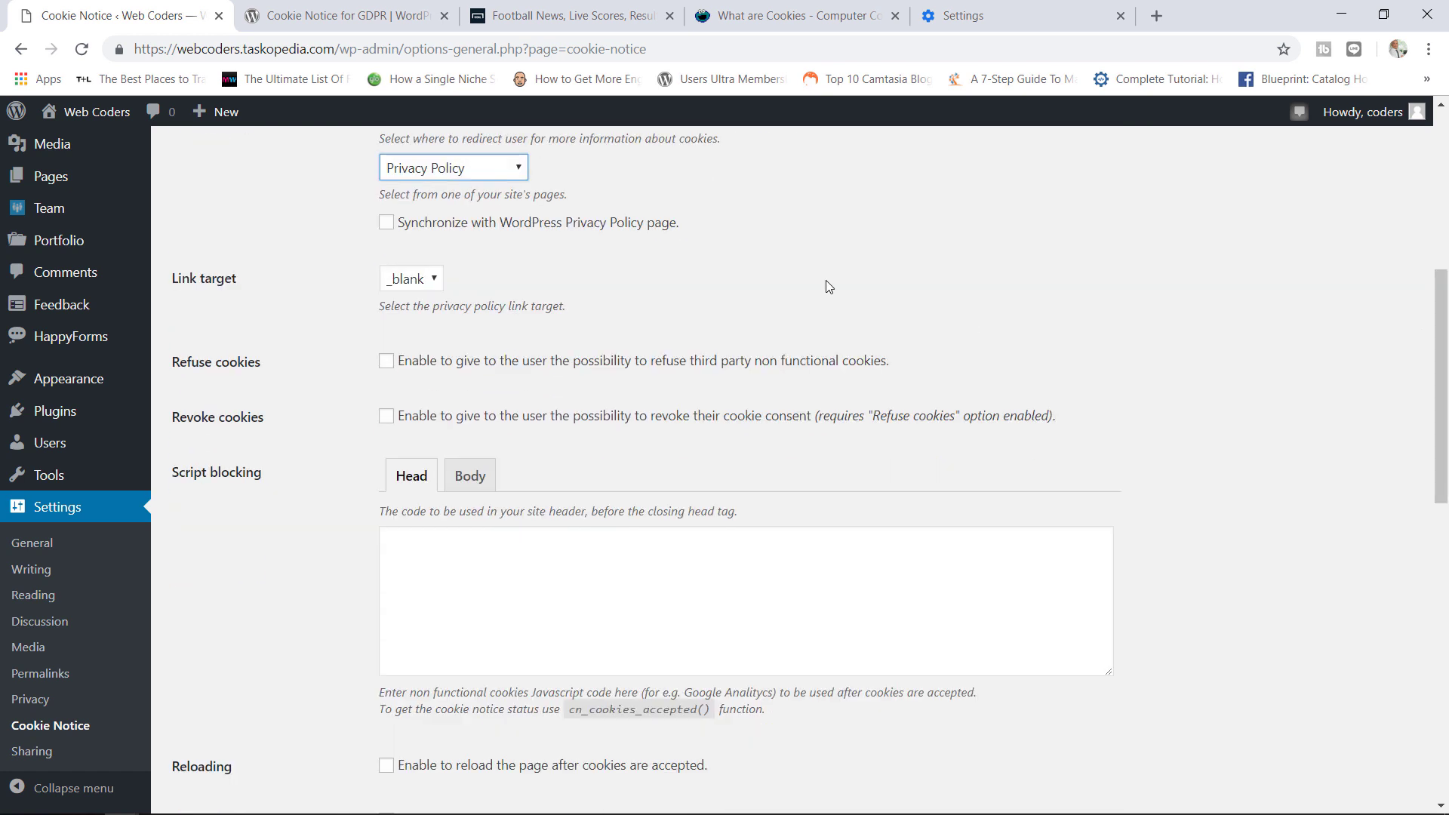
left_click(466, 228)
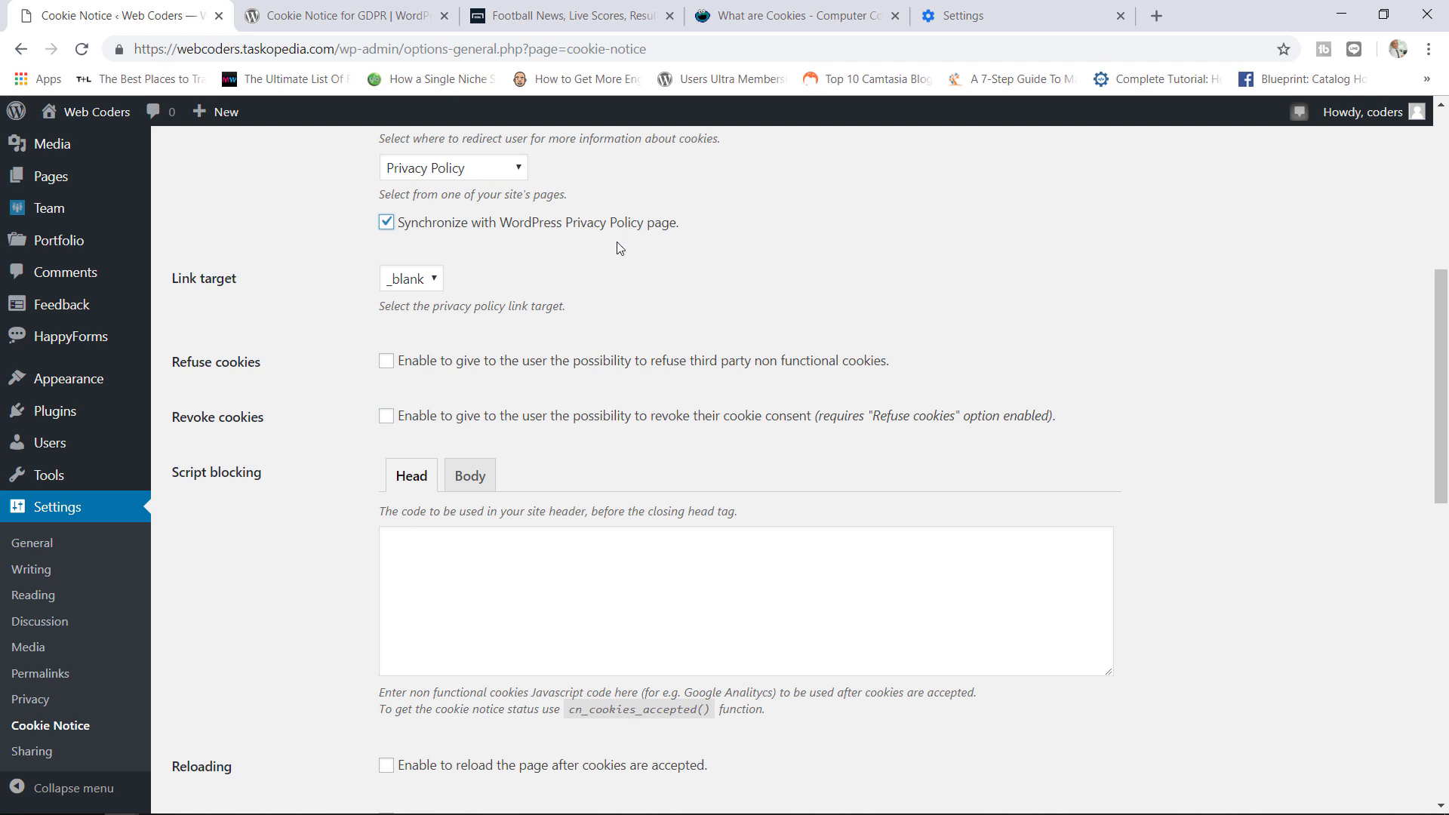
left_click(424, 285)
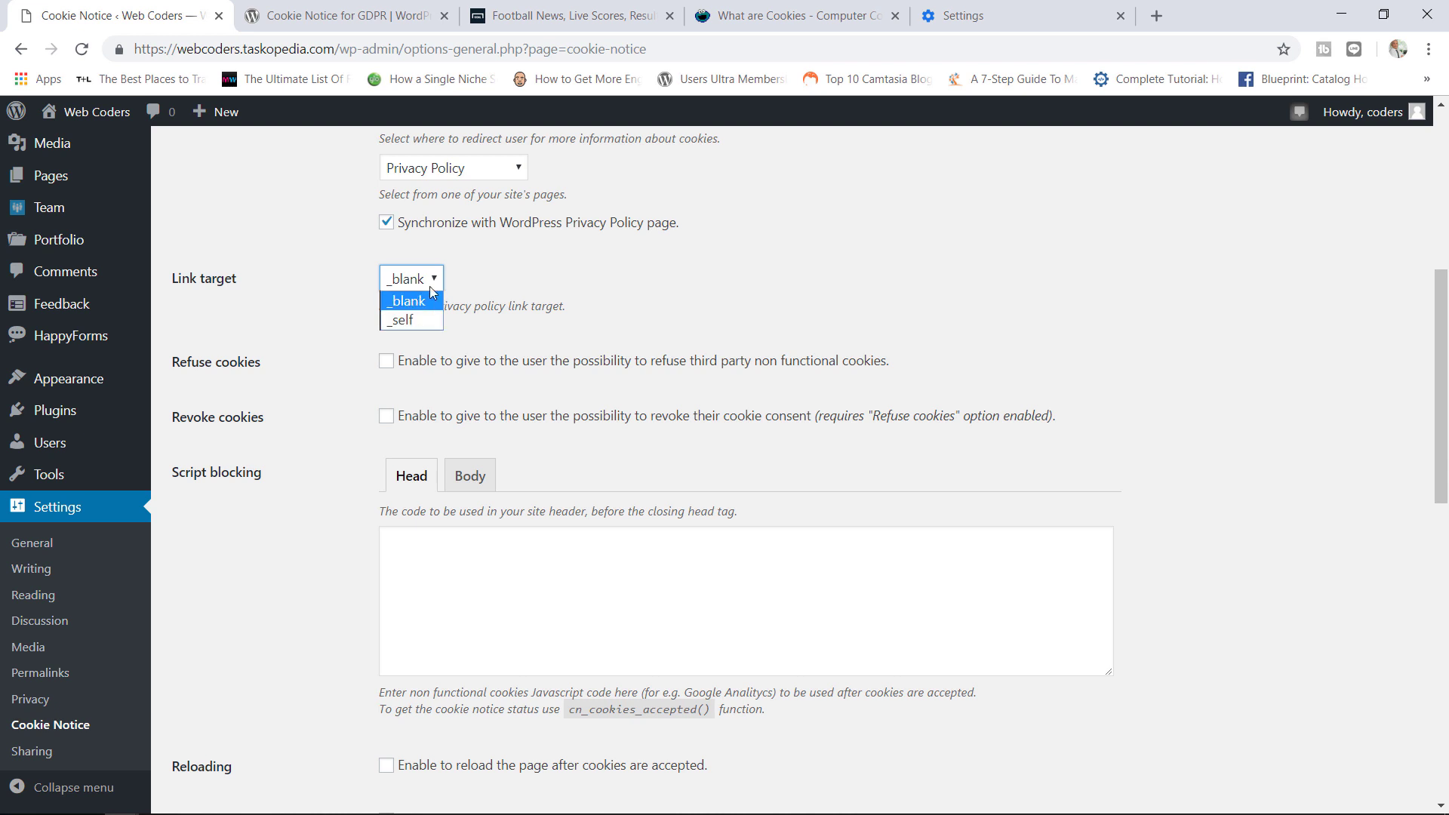
left_click(427, 303)
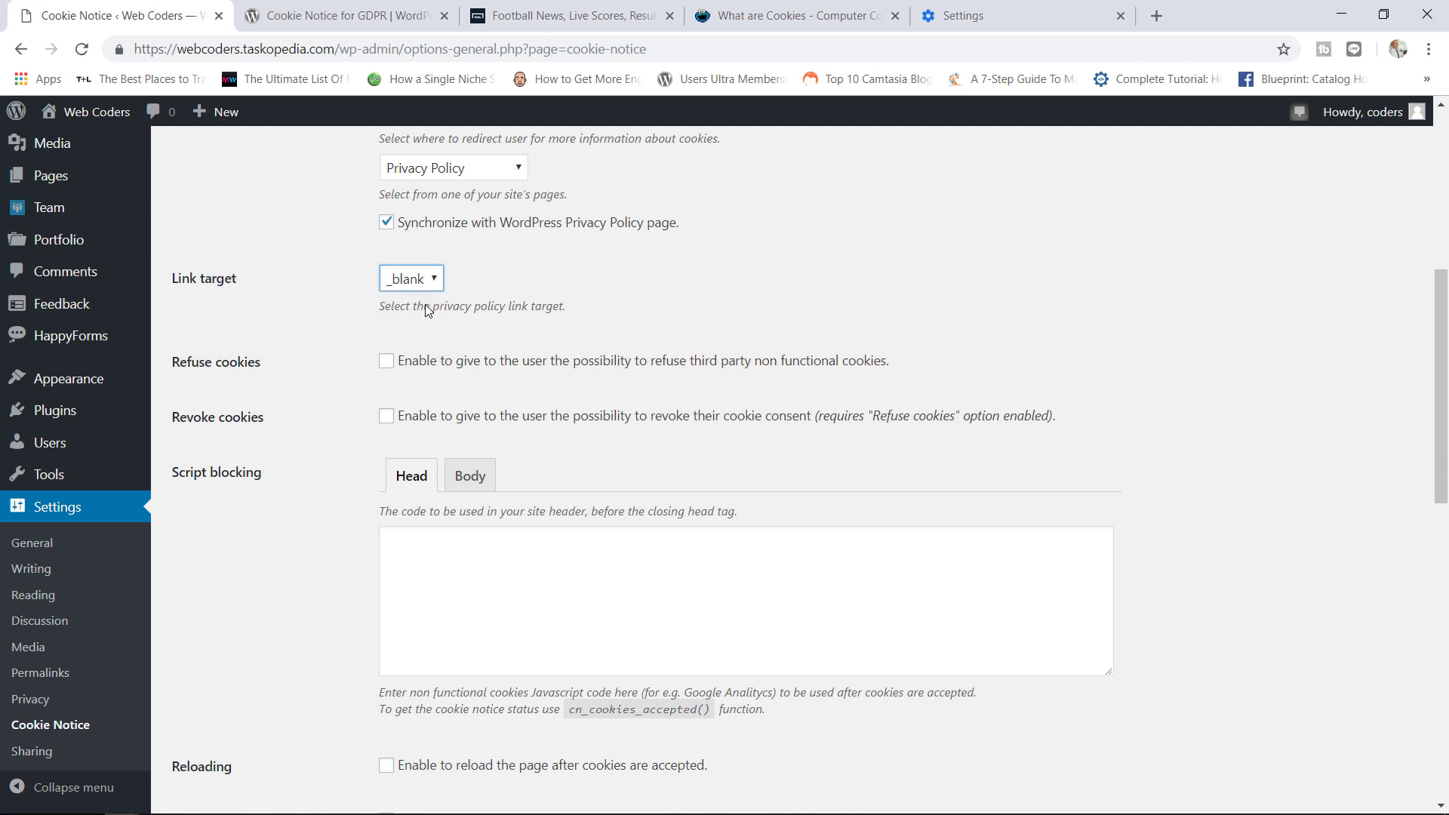
left_click_drag(1441, 354, 1443, 369)
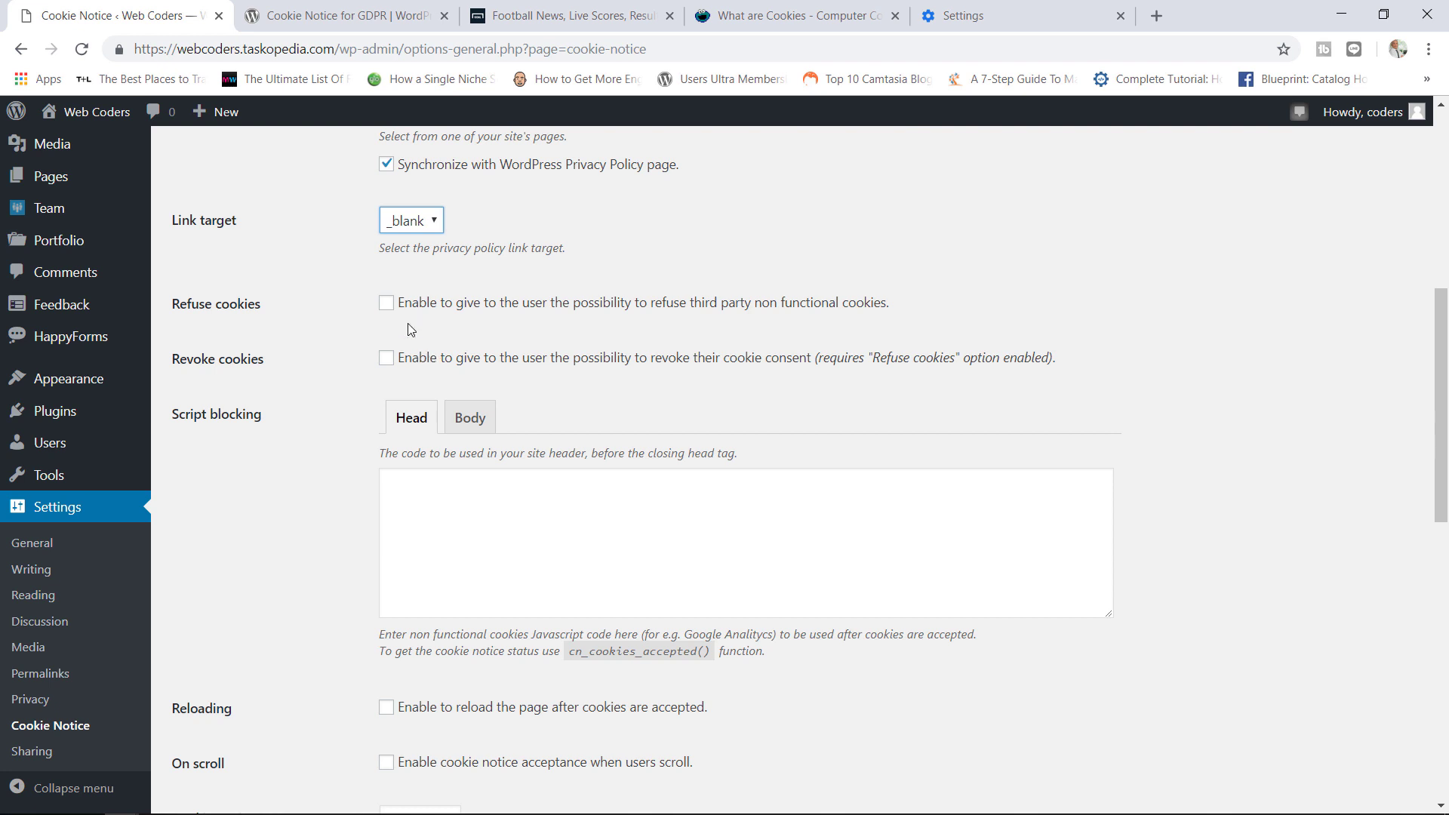
left_click(386, 303)
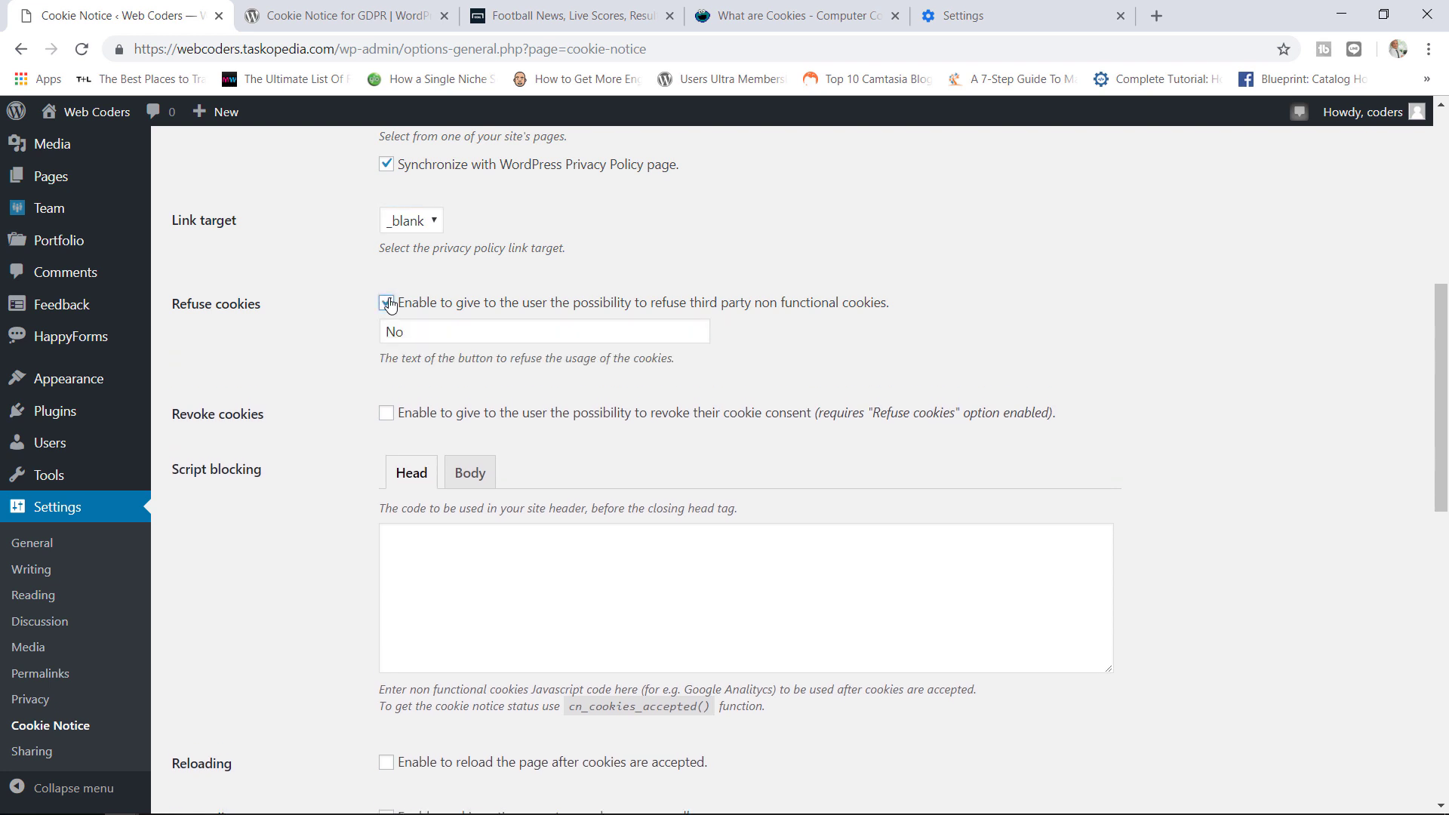
left_click(386, 413)
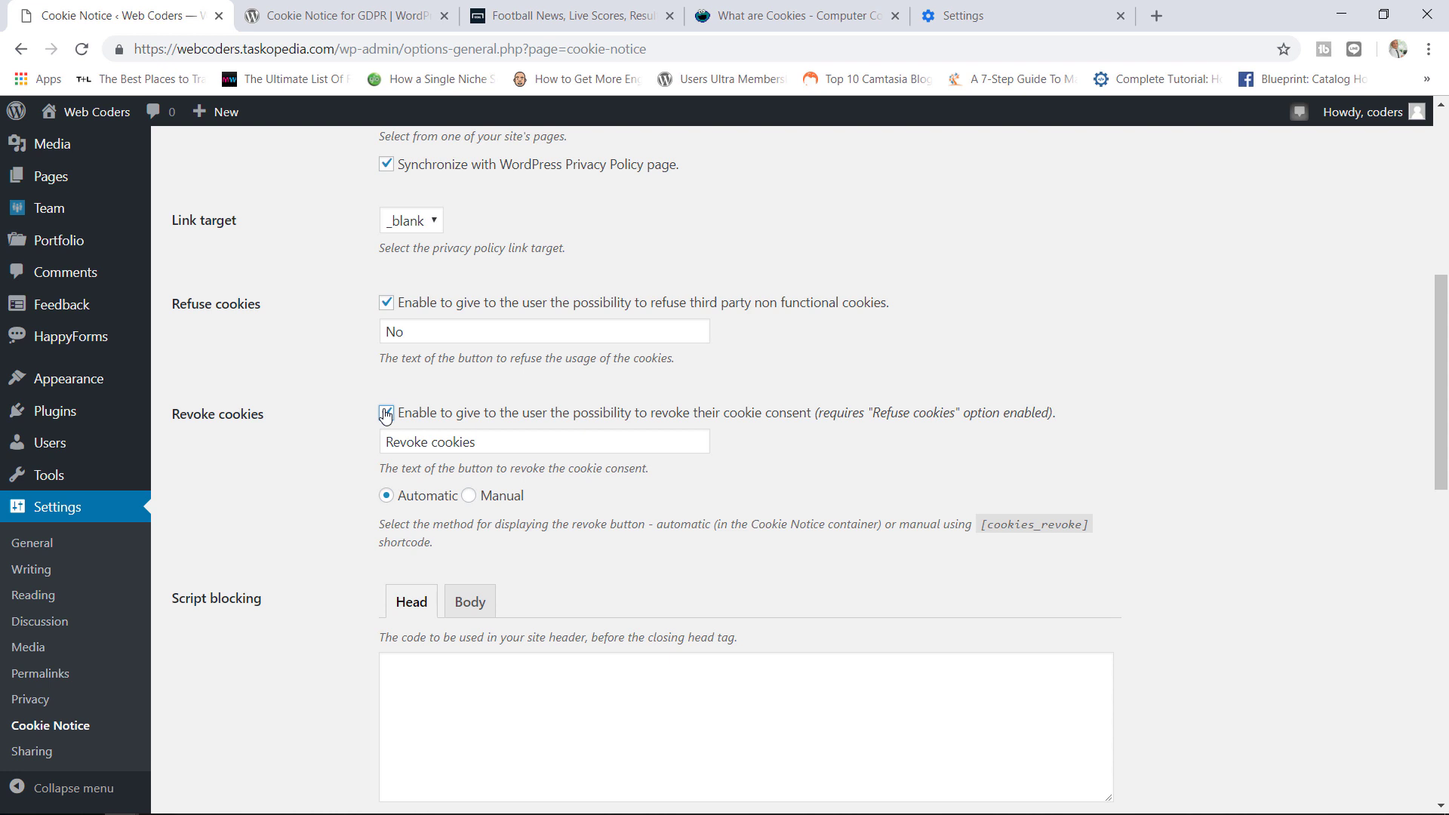
left_click(386, 414)
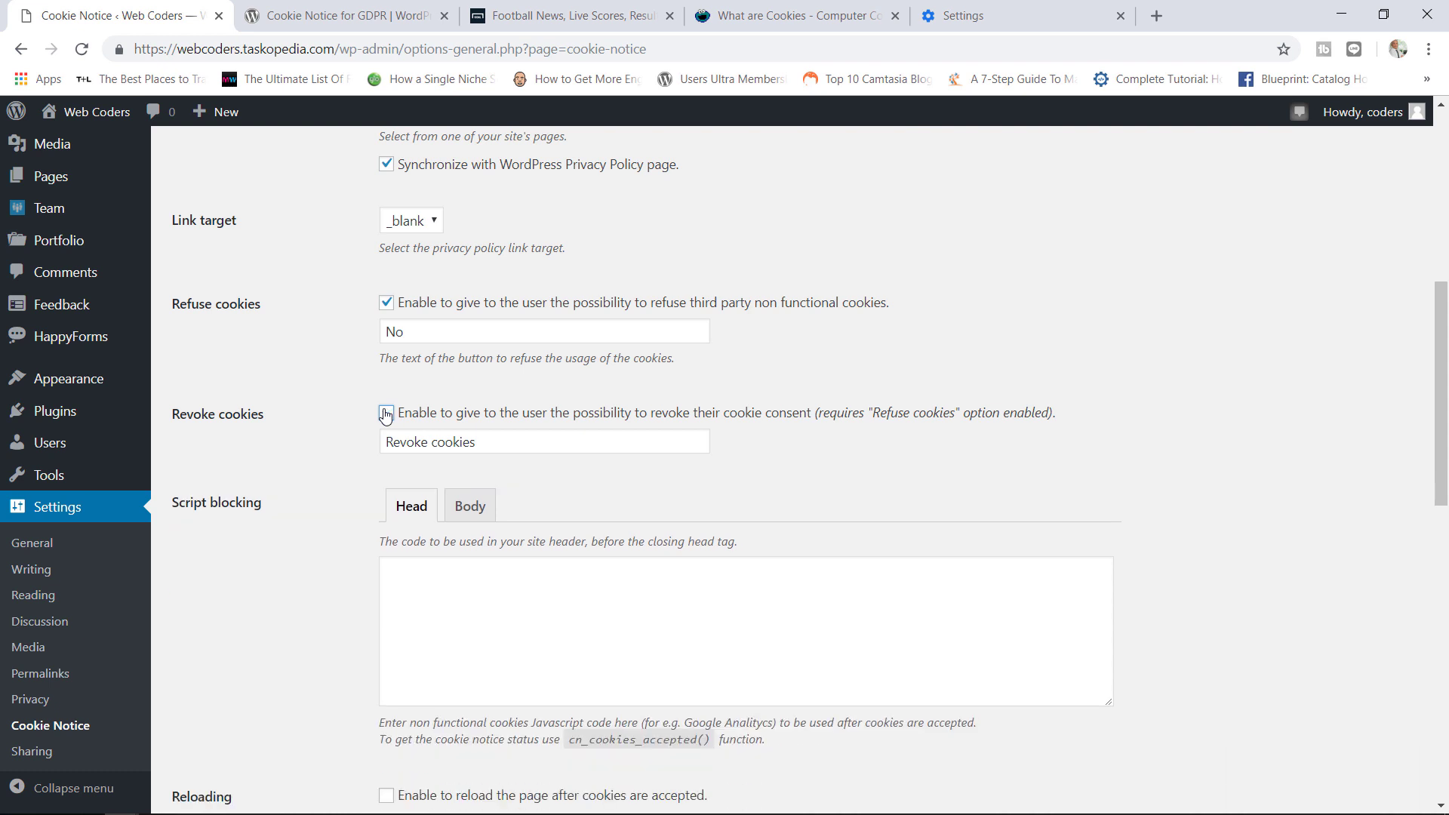
left_click(386, 304)
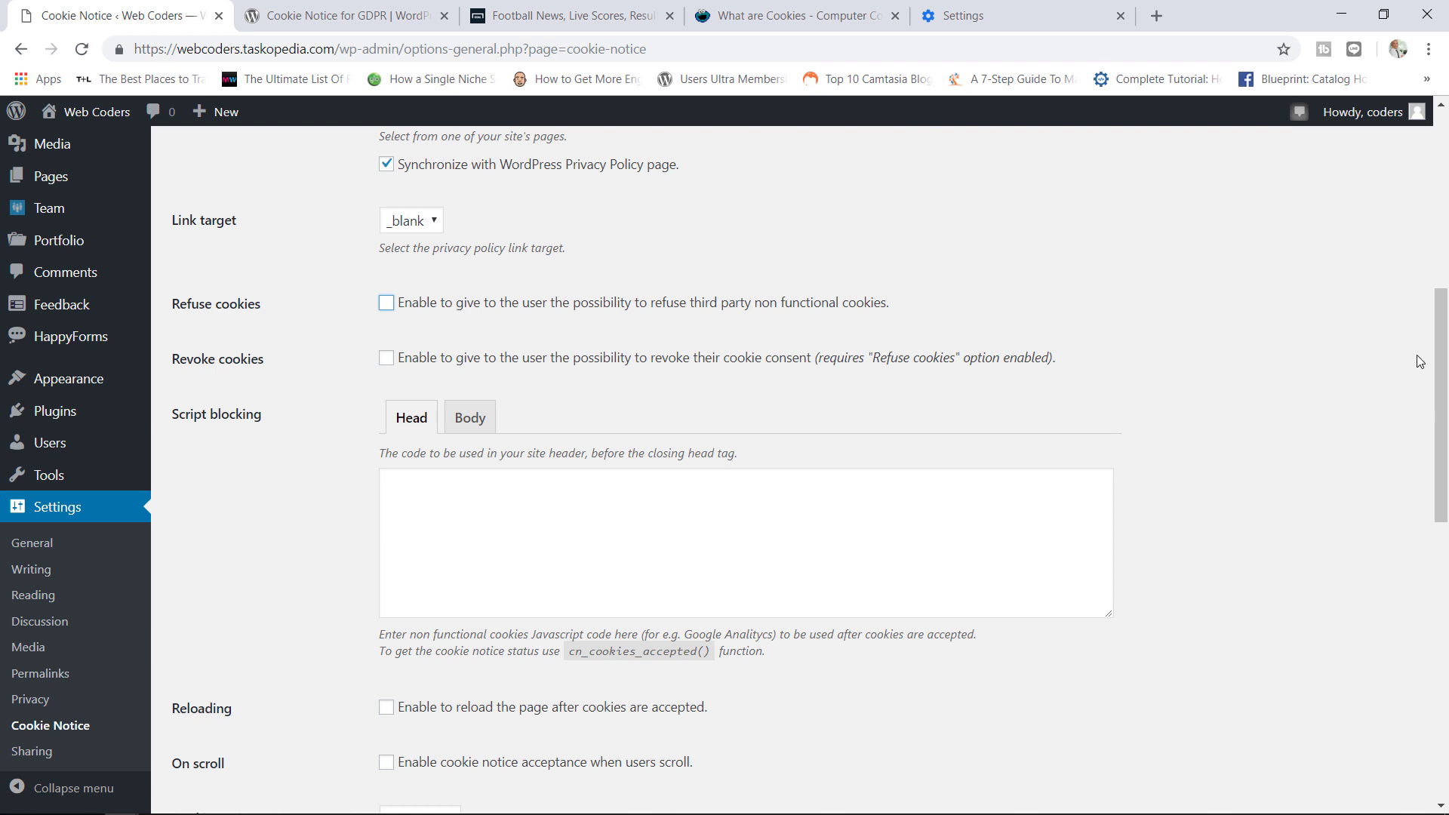
left_click_drag(1437, 359, 1434, 417)
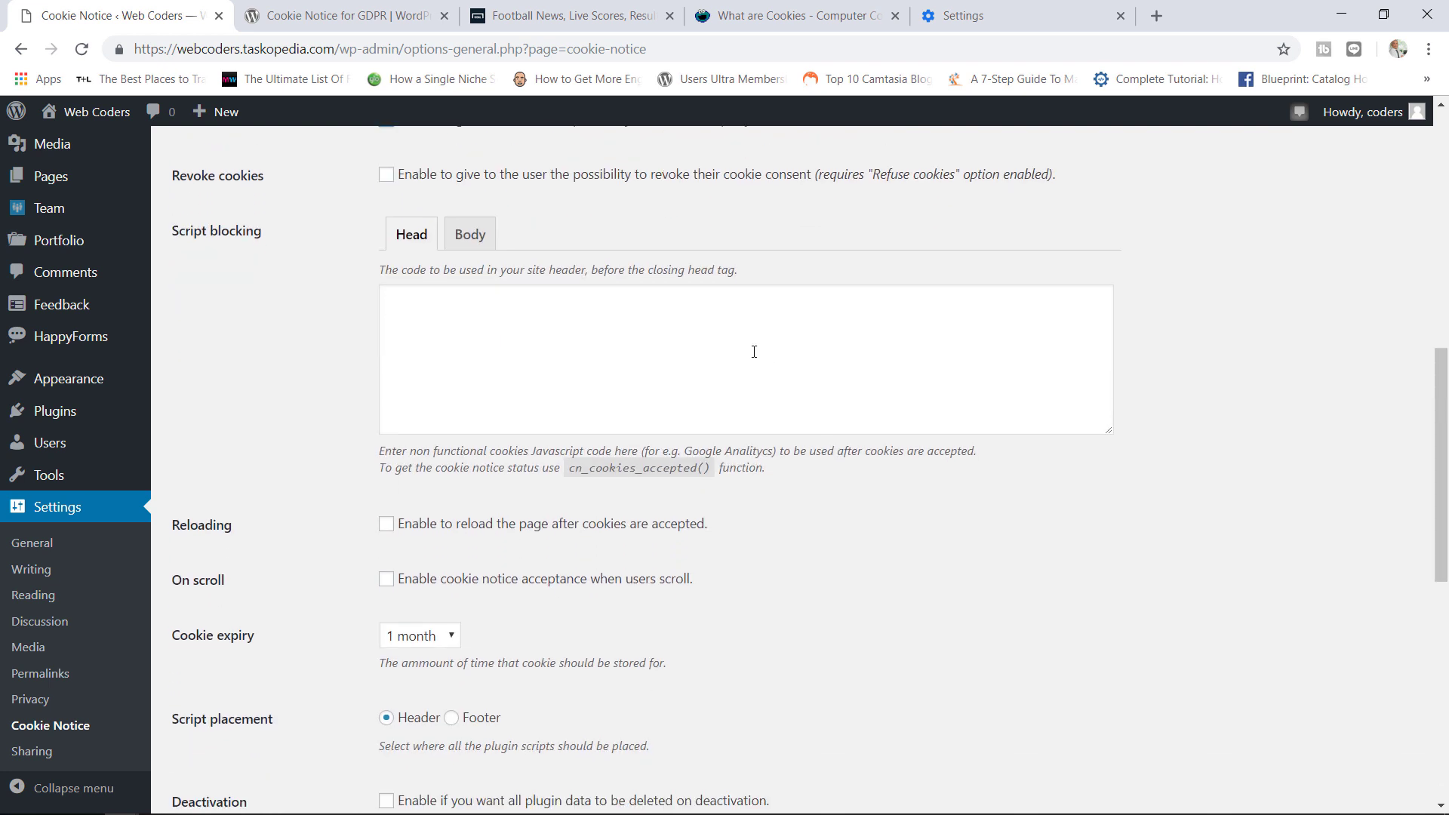
left_click(678, 353)
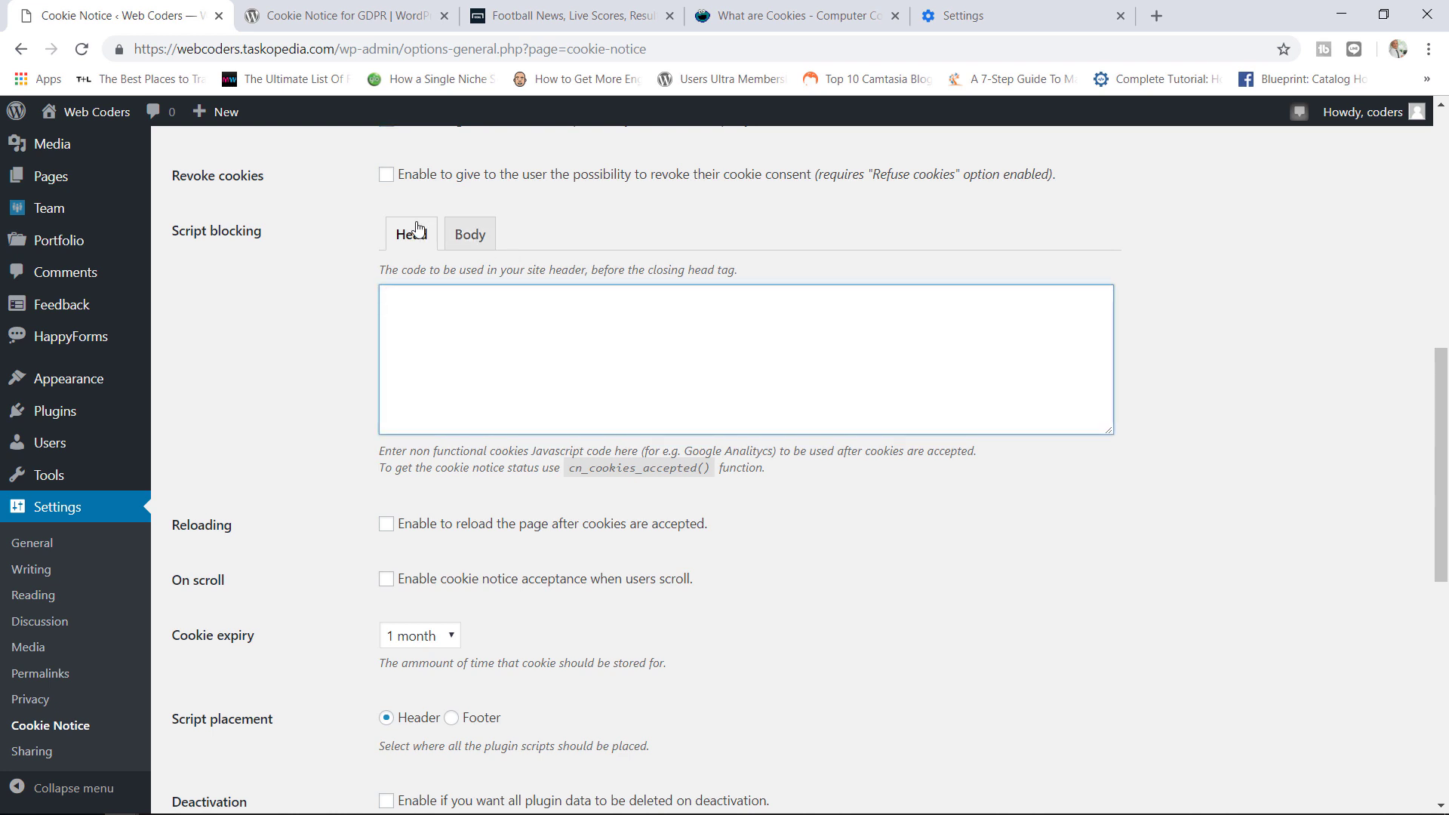
left_click(479, 240)
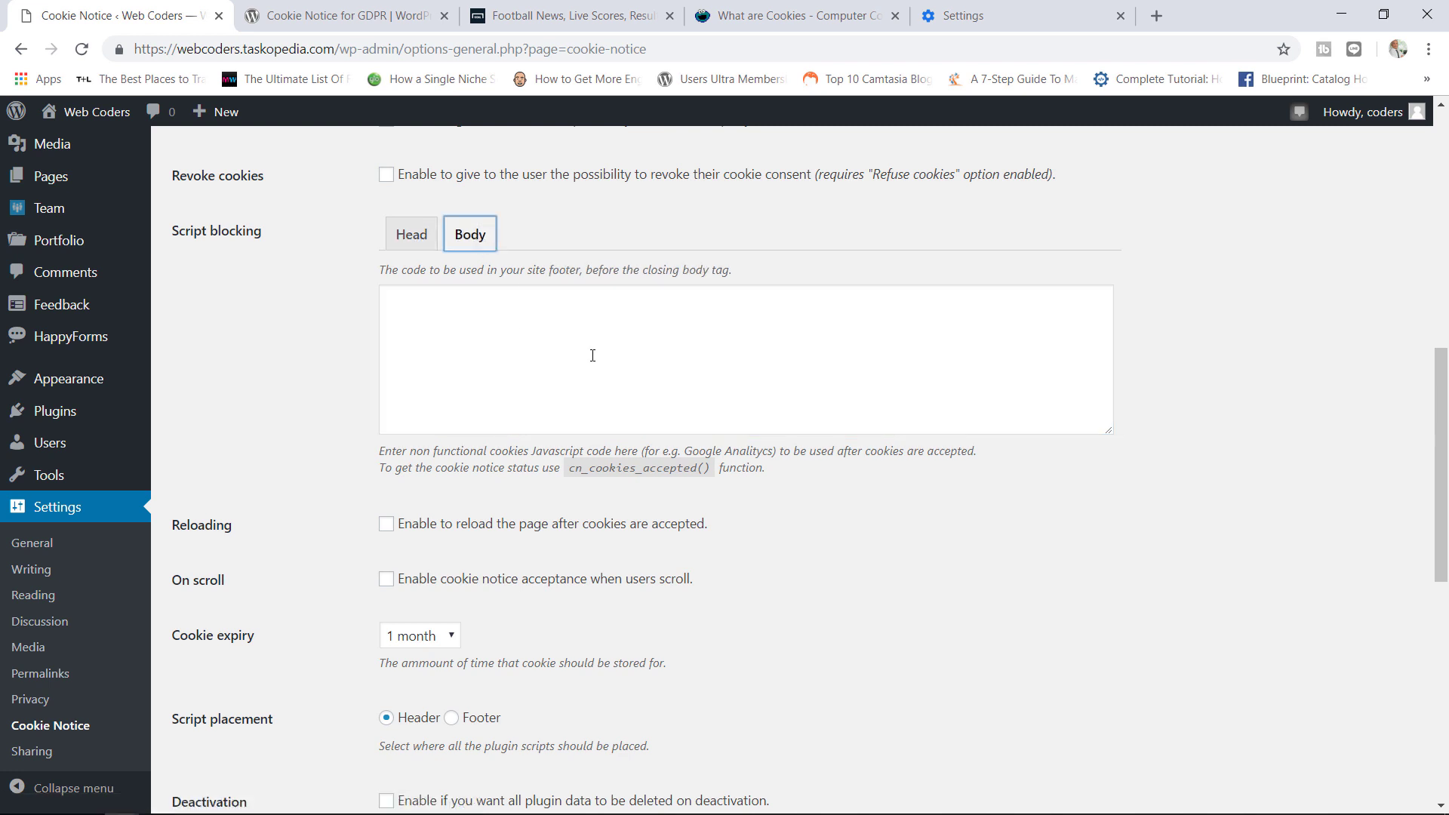
left_click(412, 231)
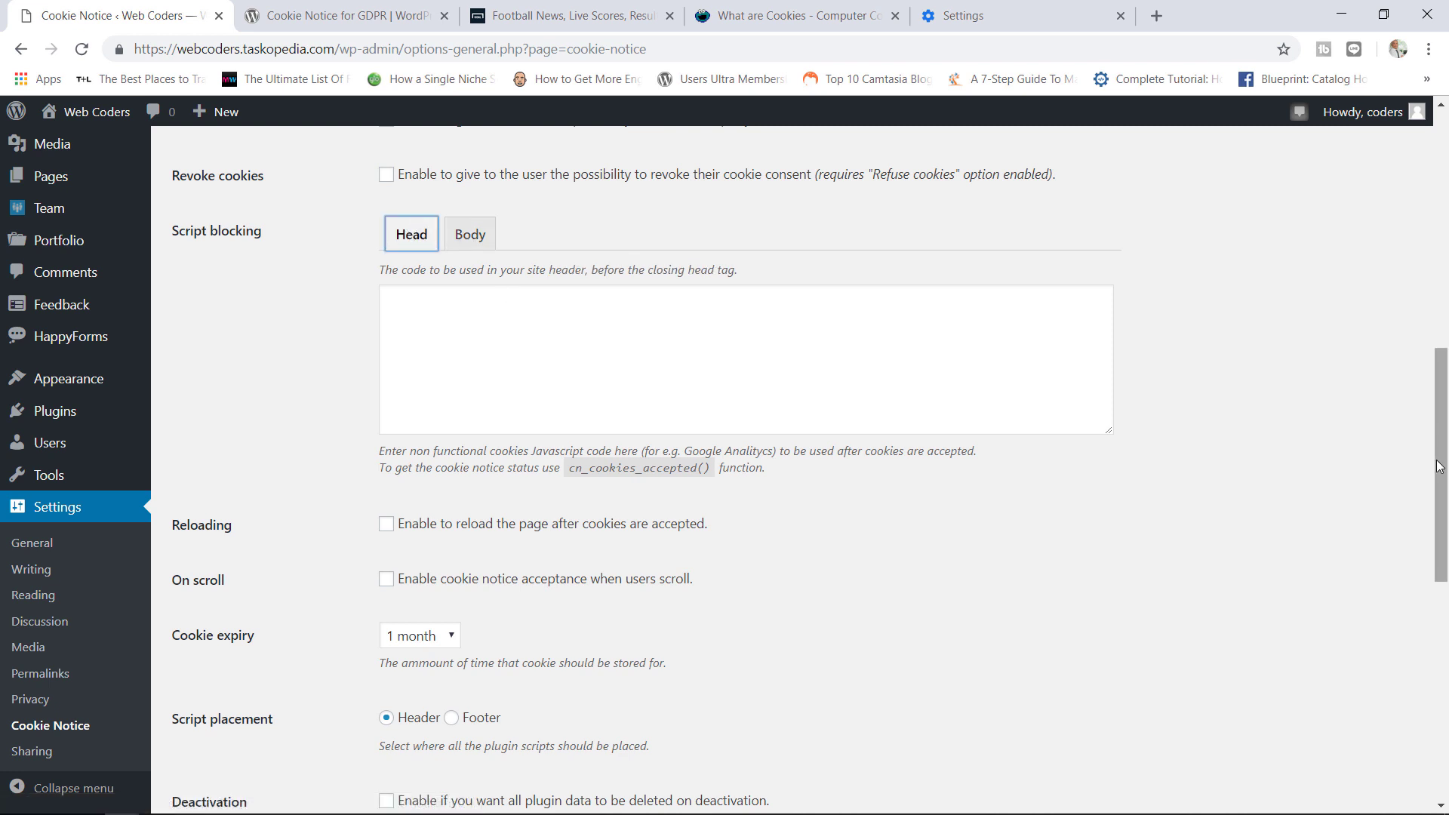
left_click_drag(1439, 467, 1432, 563)
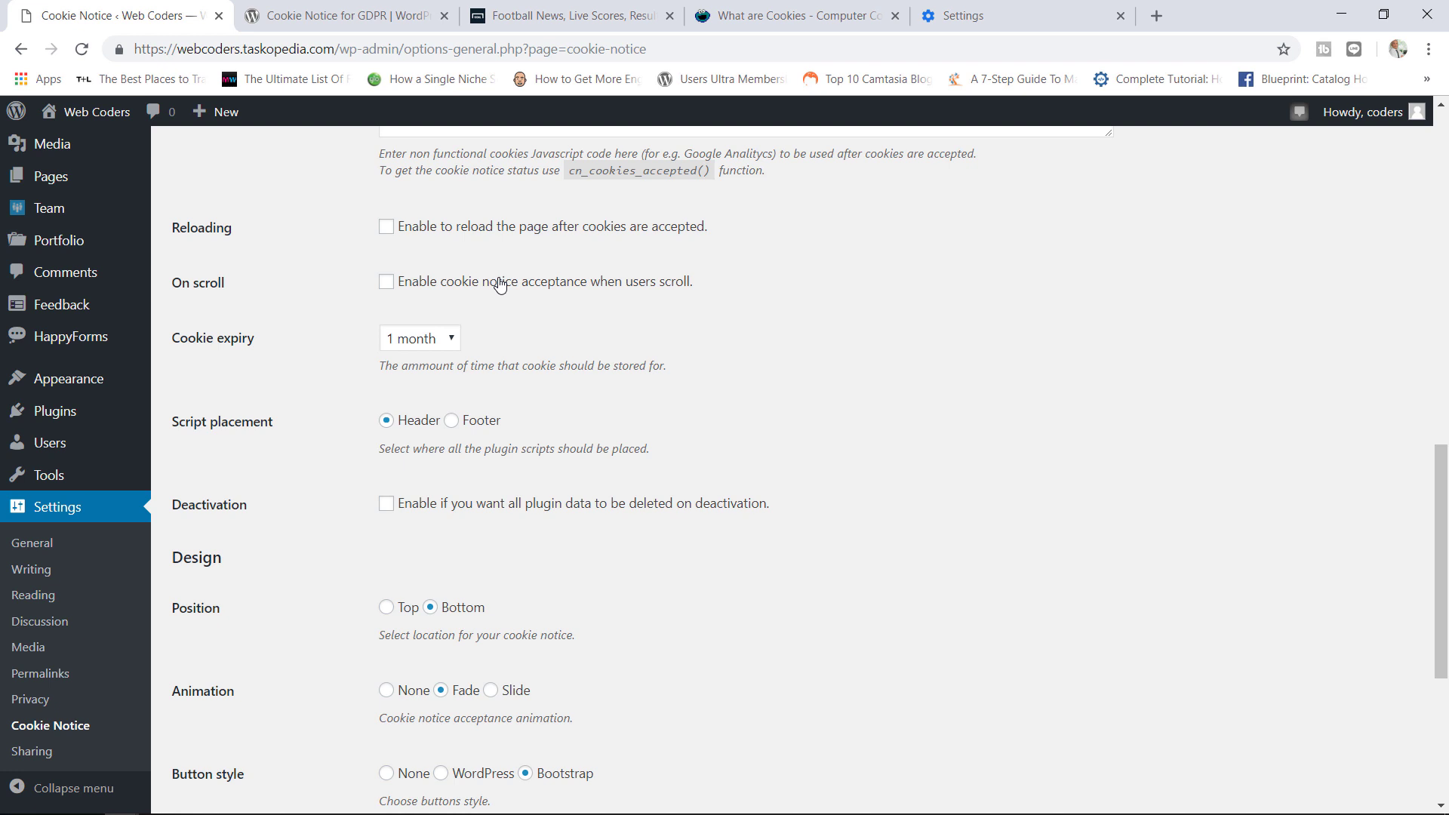
Enable on-scroll acceptance at 300 px and set the cookie expiry to 1 week.
left_click(386, 282)
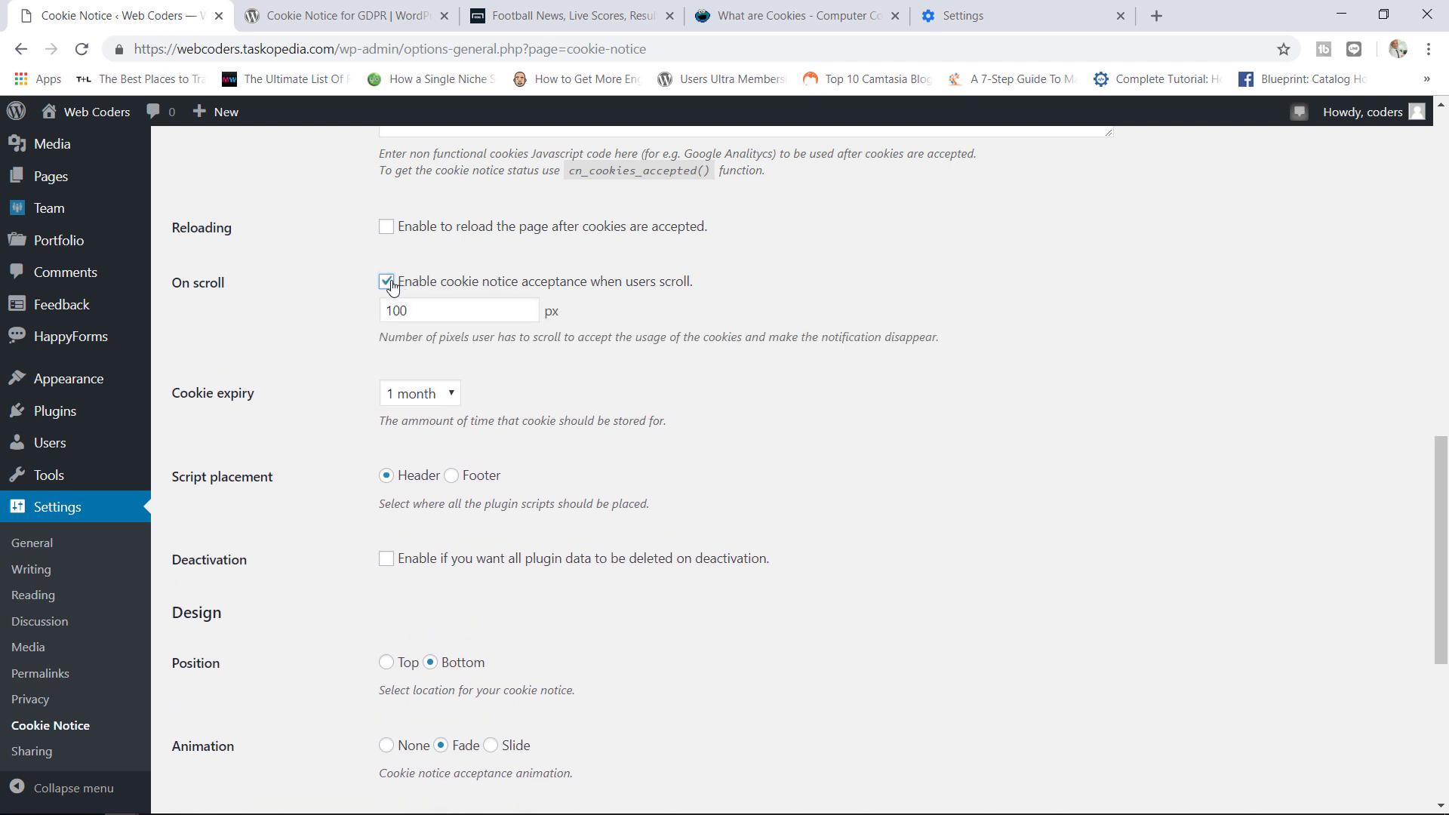
left_click(425, 318)
left_click_drag(448, 307, 337, 319)
type("300")
left_click(426, 401)
left_click(421, 456)
Save the Cookie Notice settings.
left_click(895, 472)
left_click_drag(1441, 469, 1442, 524)
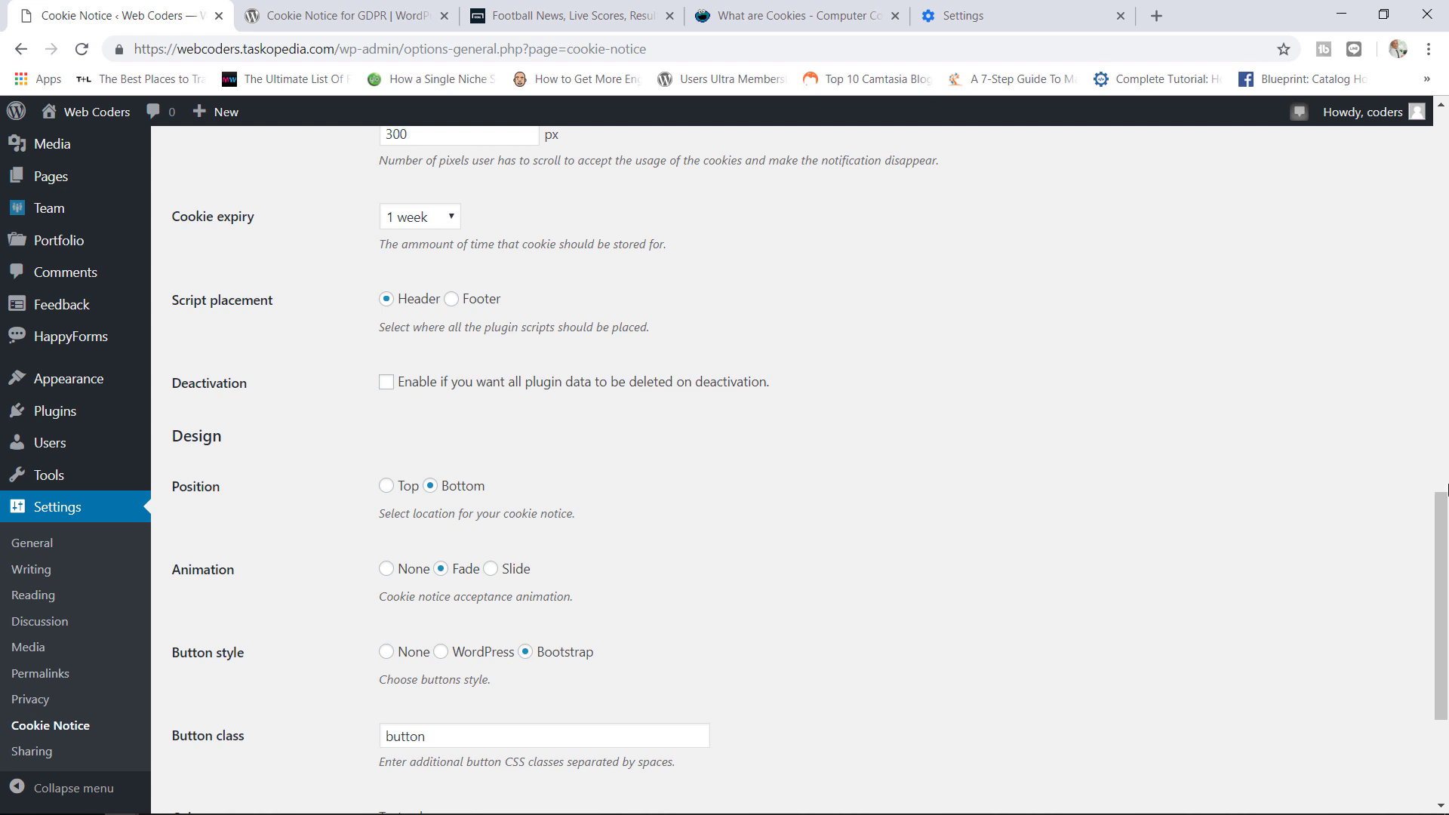
left_click_drag(1441, 498, 1441, 552)
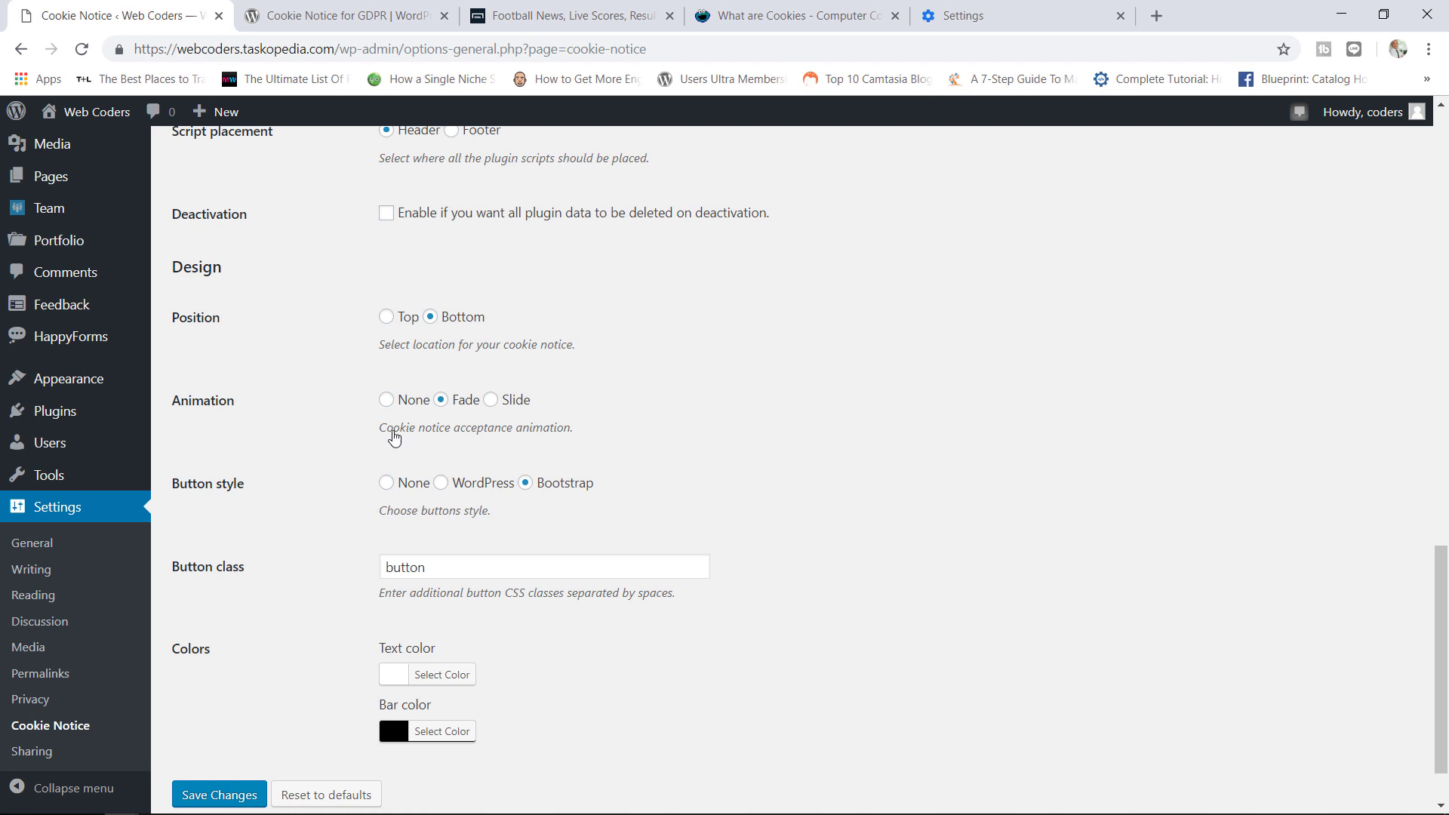
left_click(220, 795)
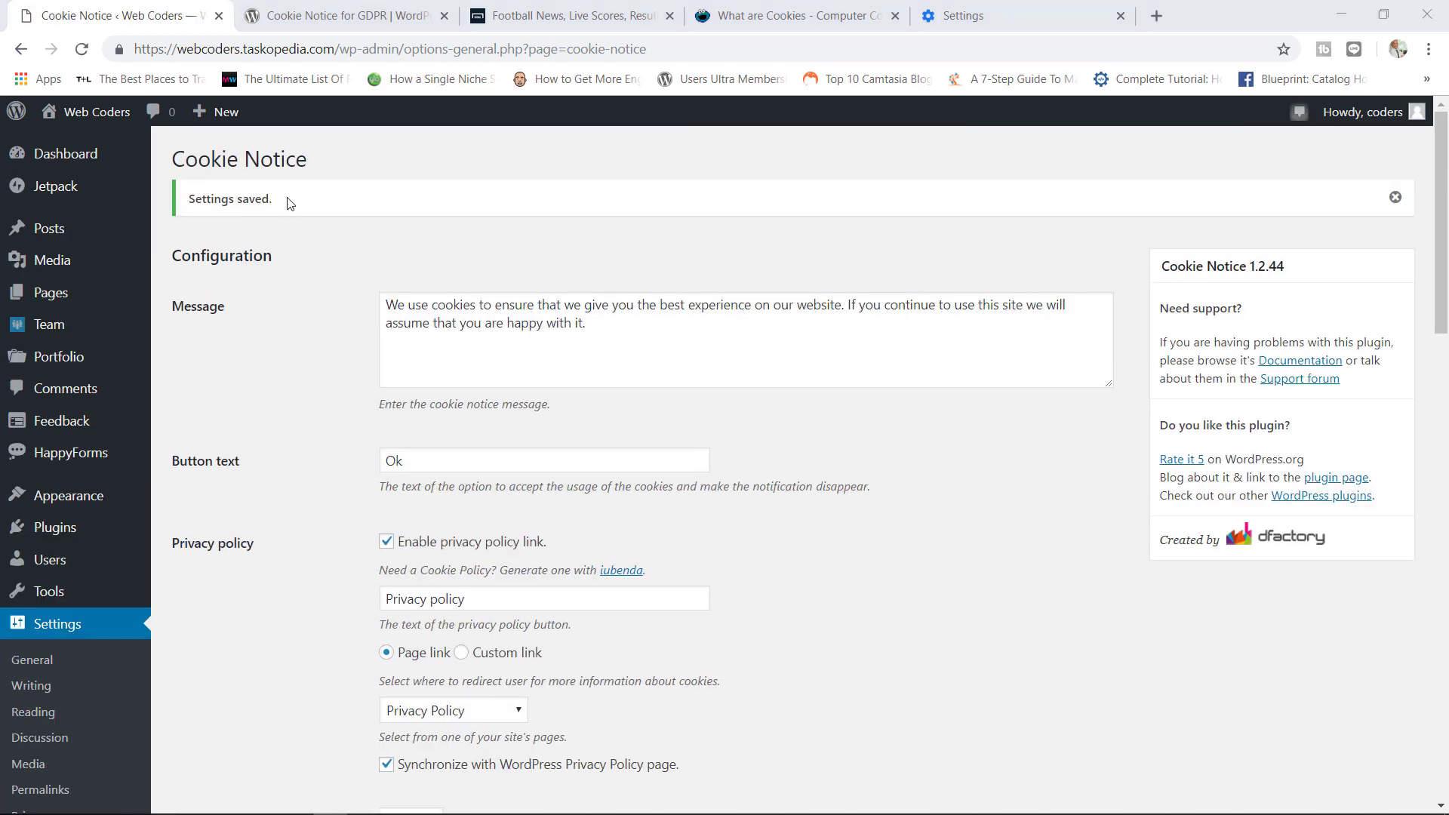
Load the Web Coders home page in the incognito window and scroll until the cookie bar hides.
mouse_move(188, 808)
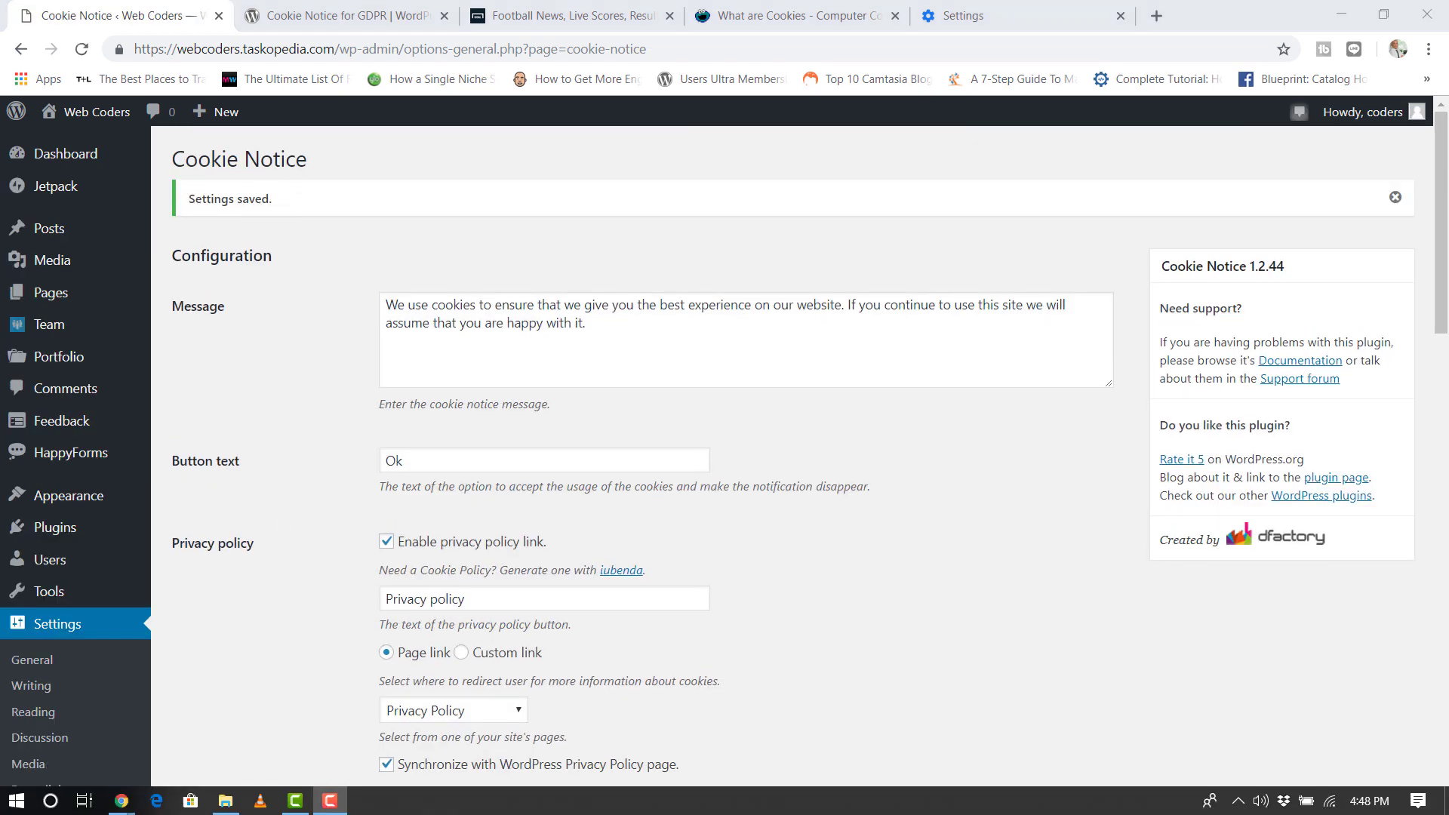
mouse_move(126, 806)
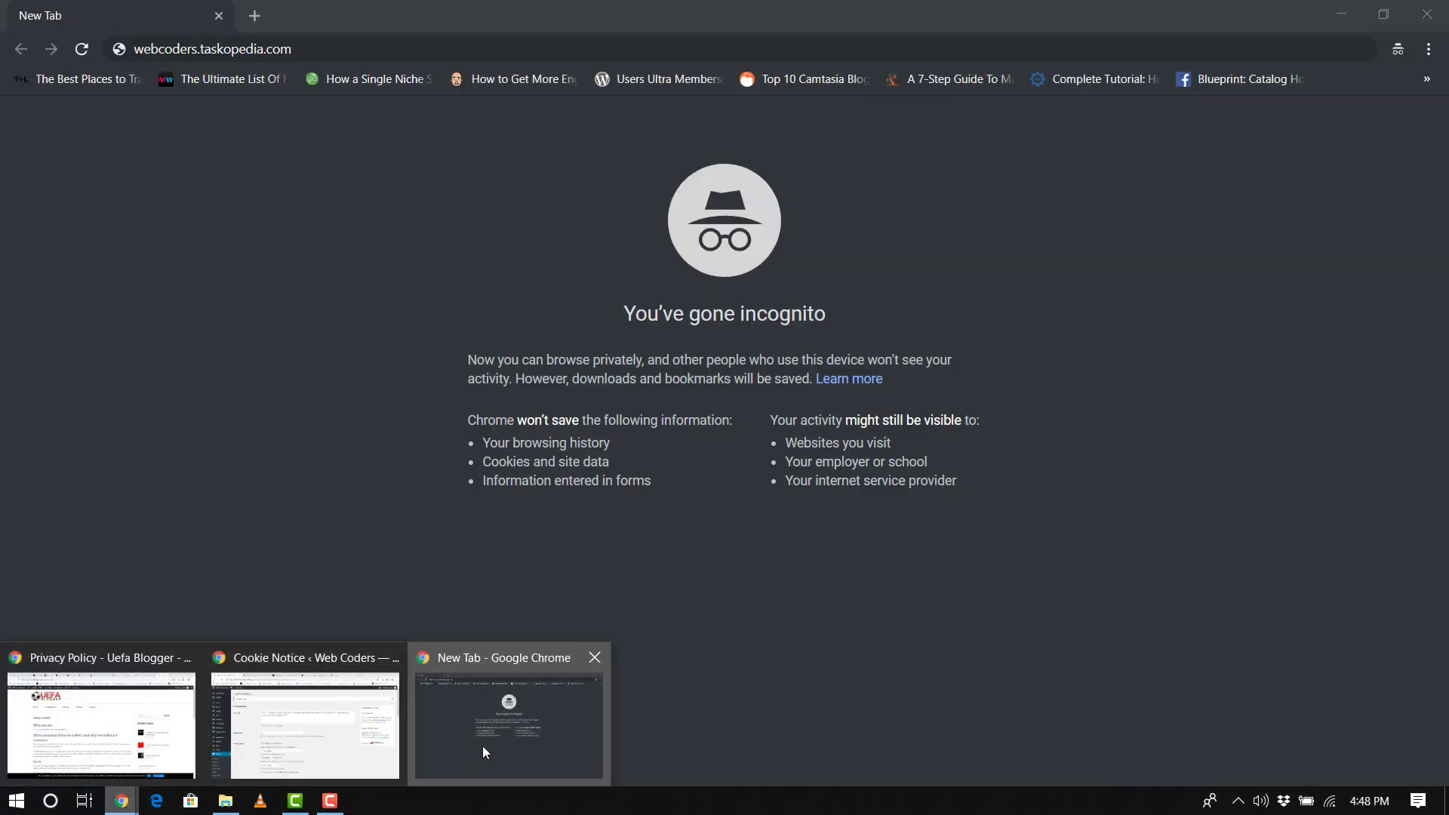
left_click(482, 746)
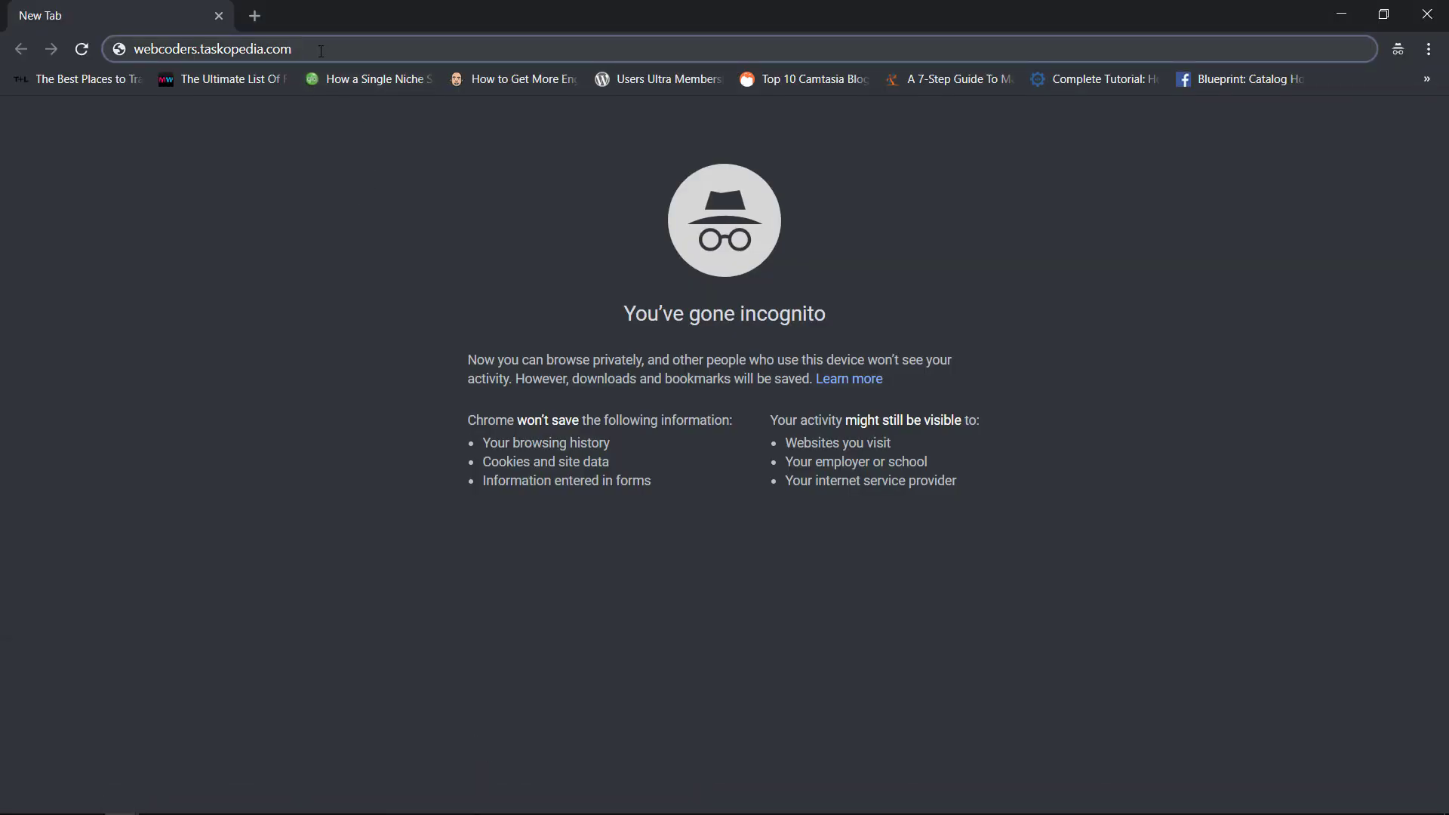
key("Return")
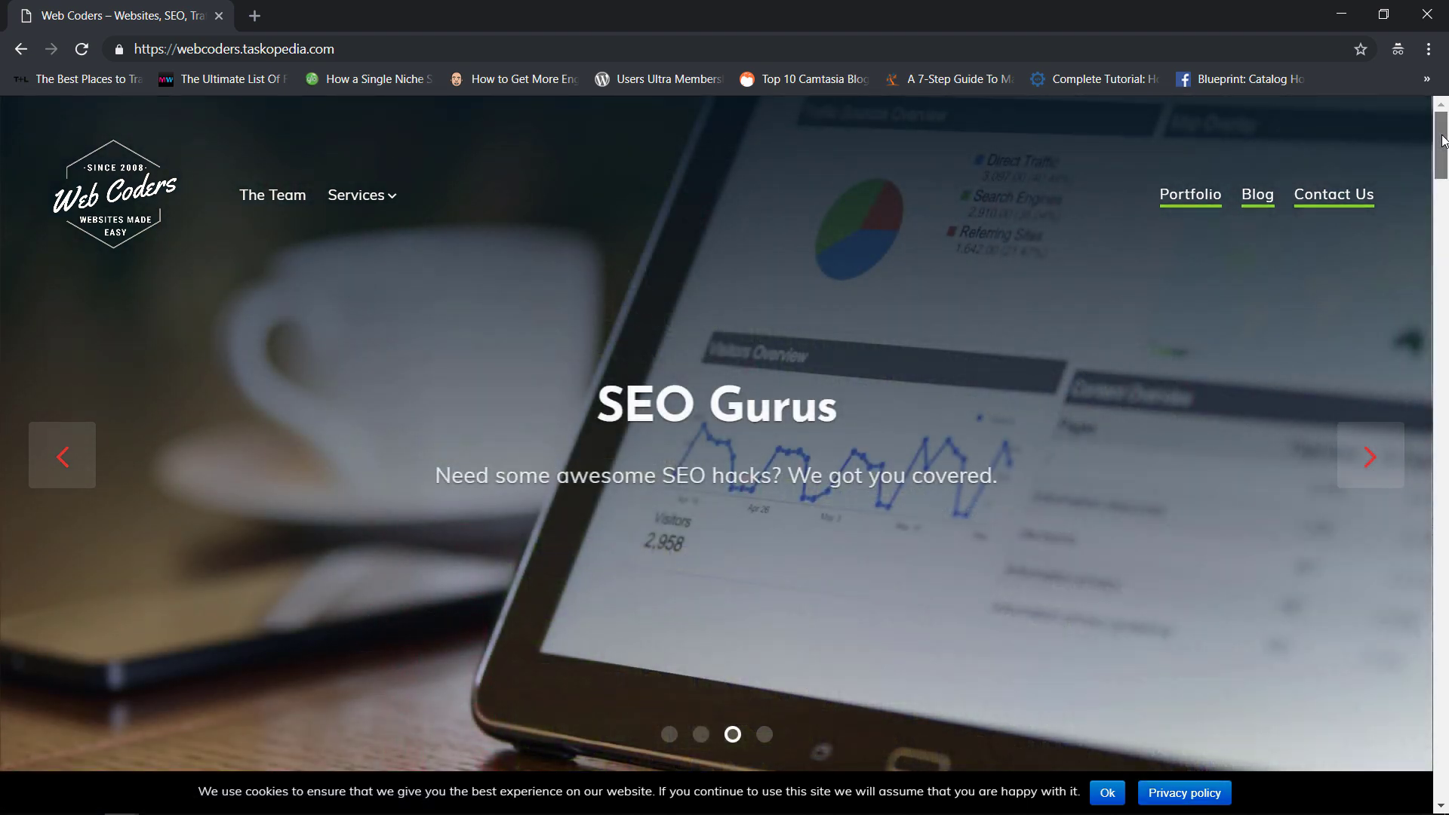
left_click_drag(1443, 140, 1443, 156)
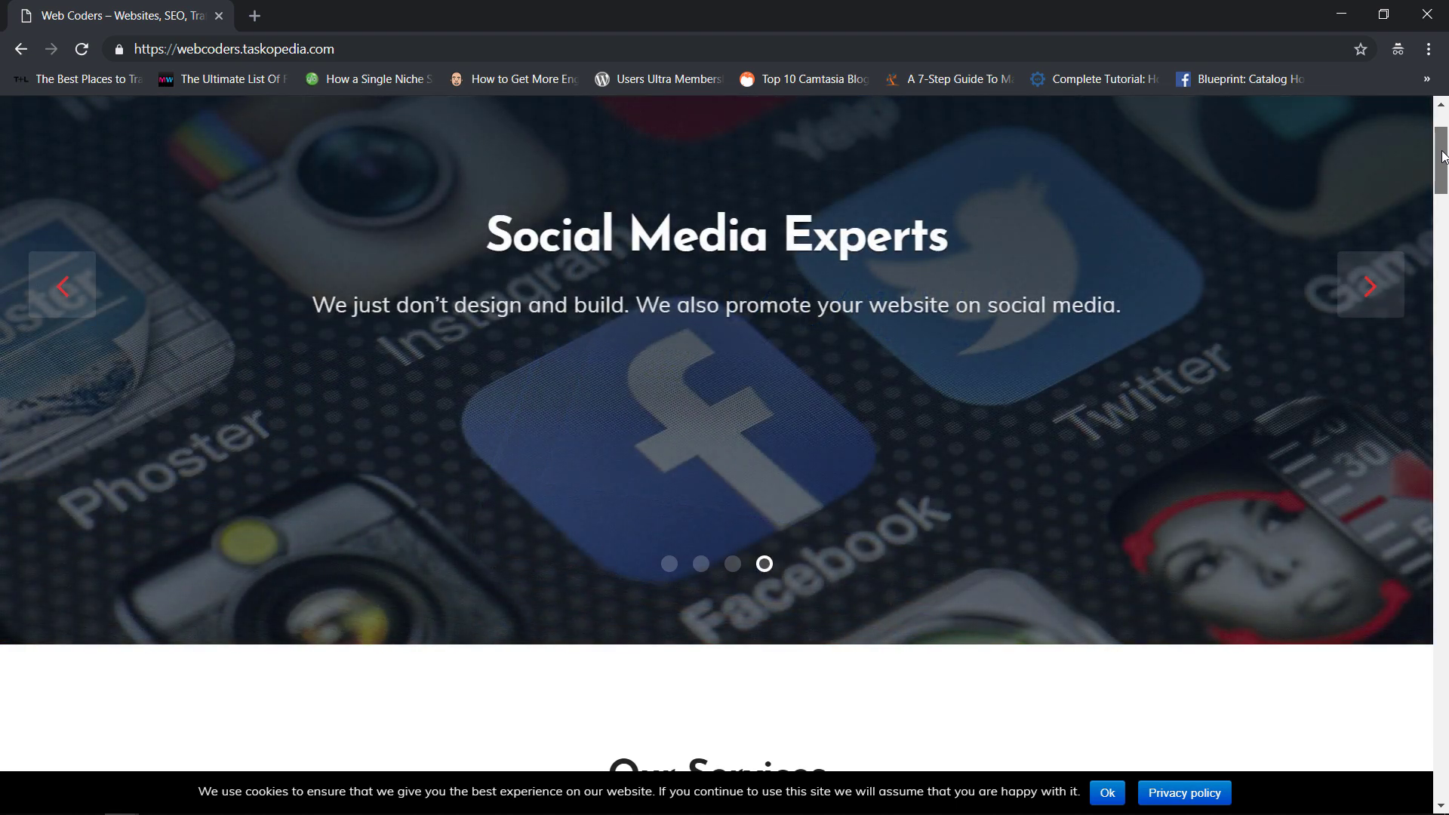
left_click_drag(1443, 156, 1443, 168)
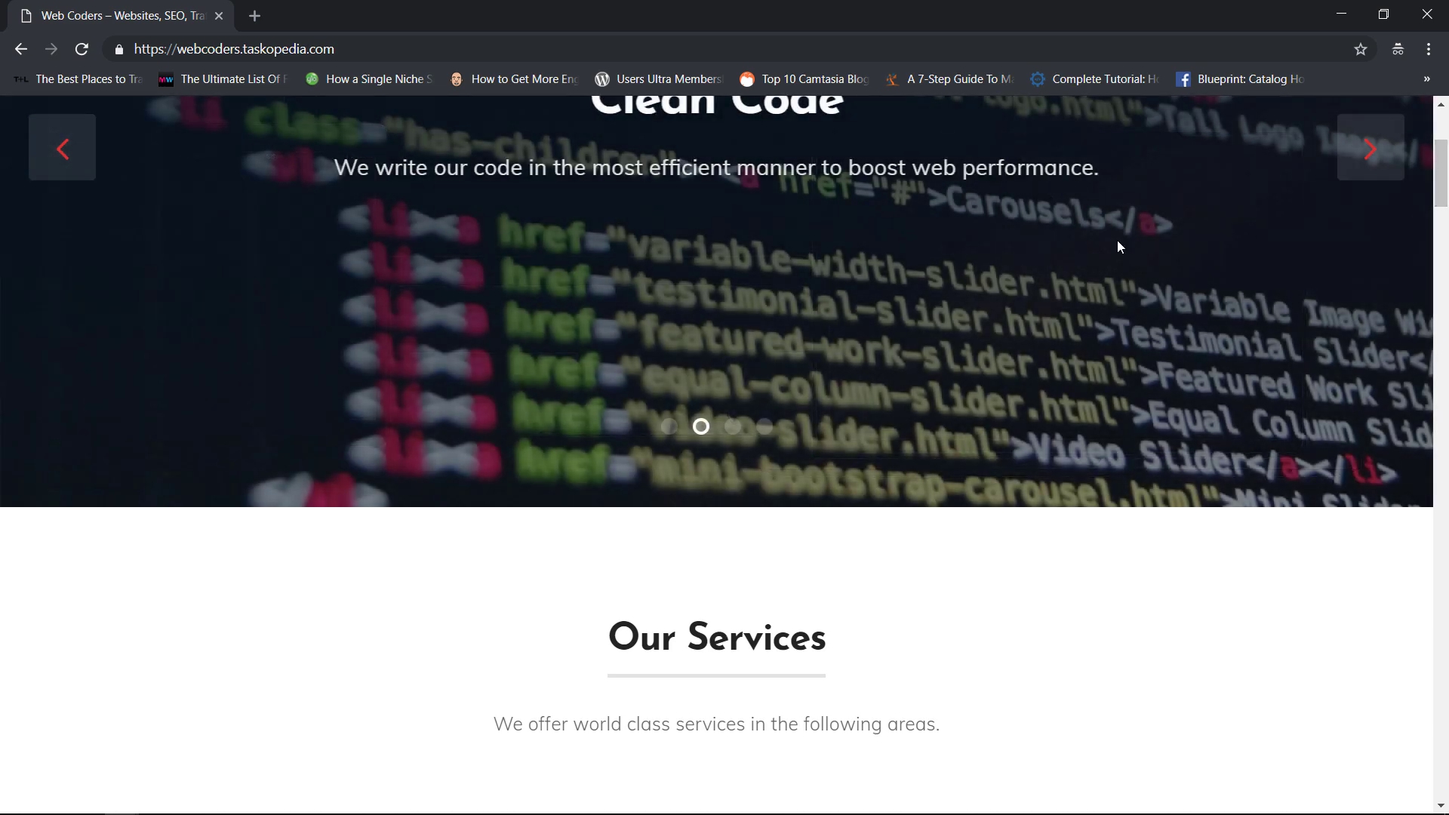
Return to the Cookie Notice settings window in the admin browser.
mouse_move(260, 806)
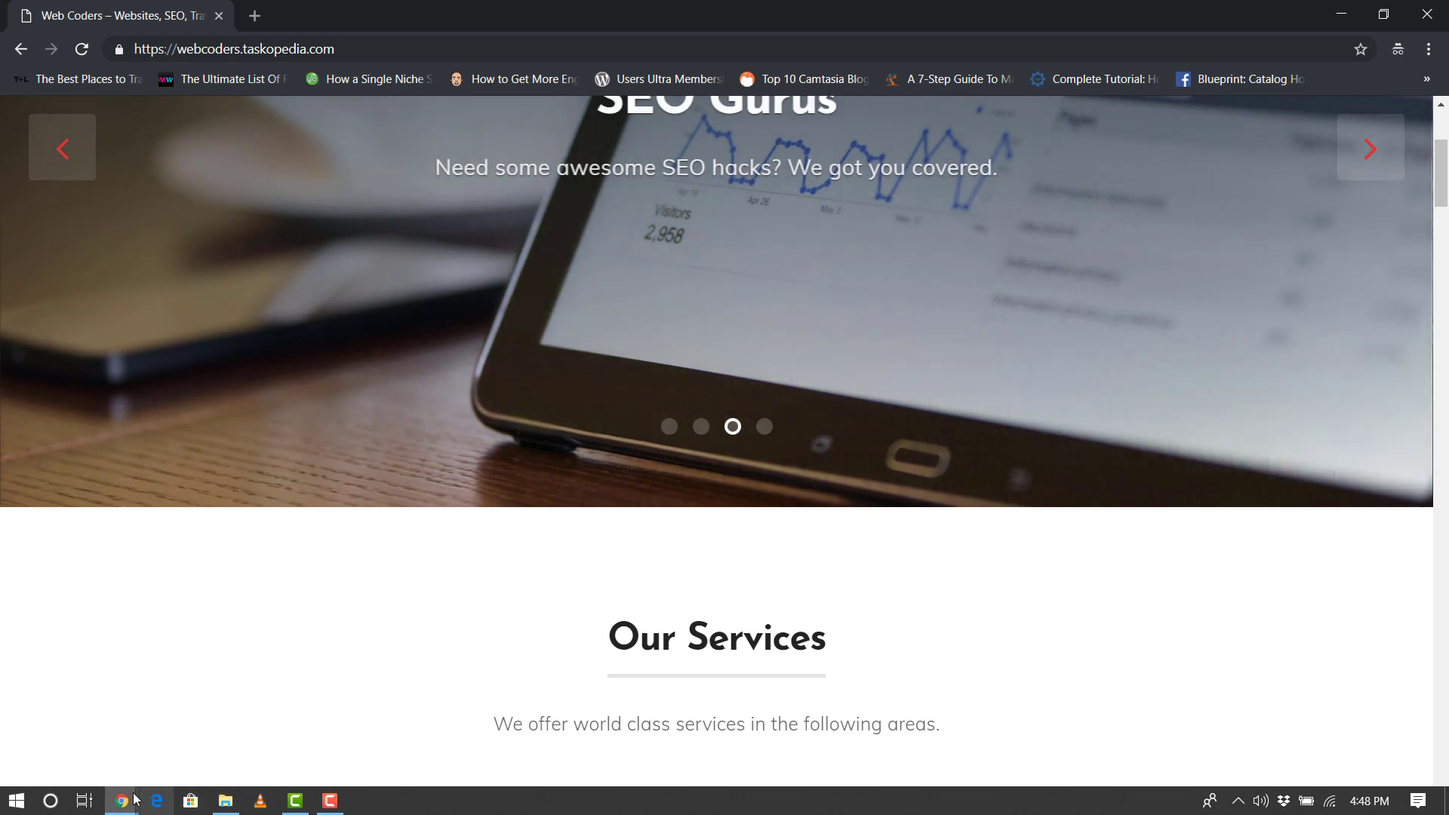
mouse_move(122, 801)
left_click(279, 736)
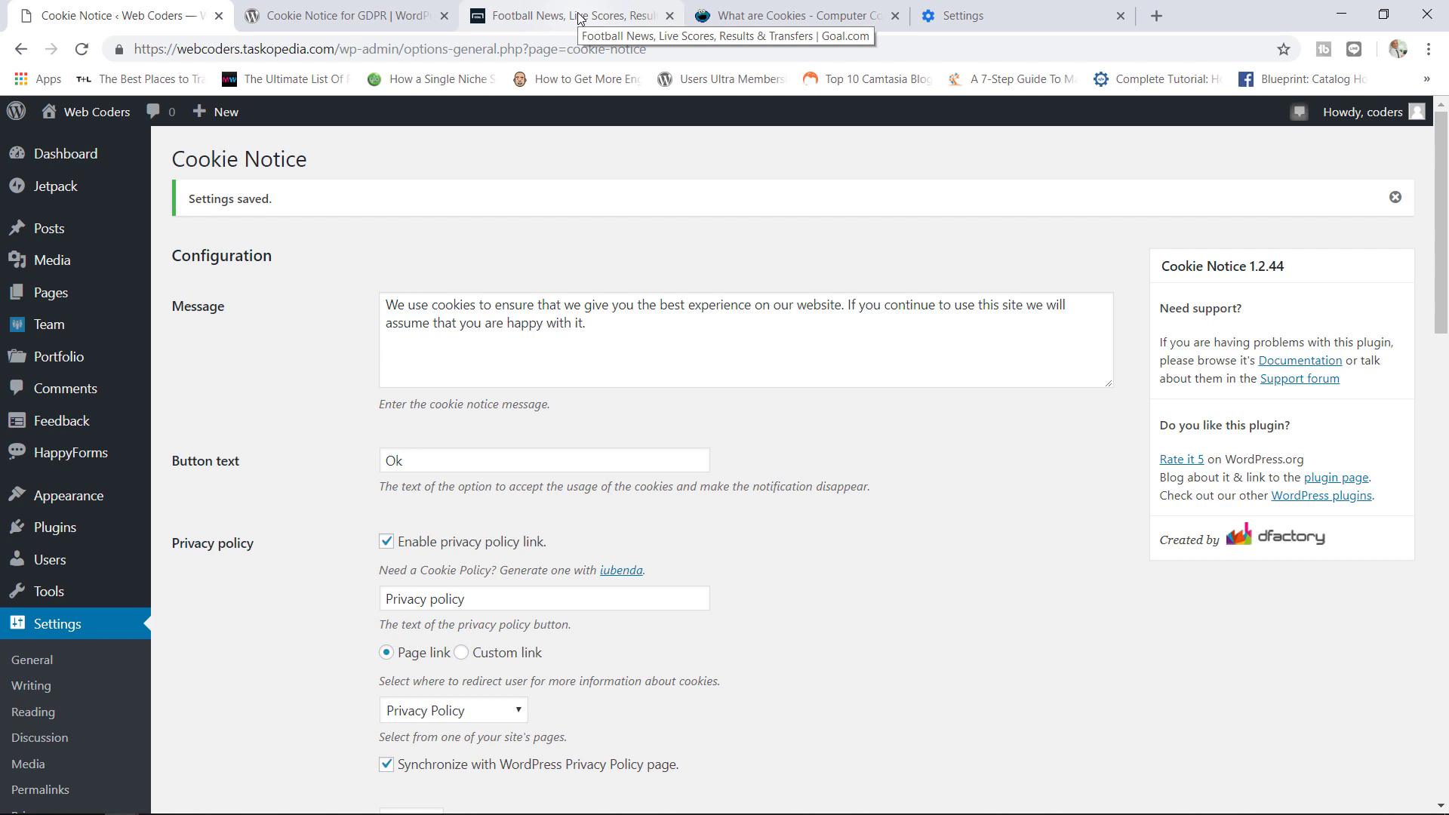
Switch to the 'Cookie Notice for GDPR | WordPress' browser tab.
left_click(376, 11)
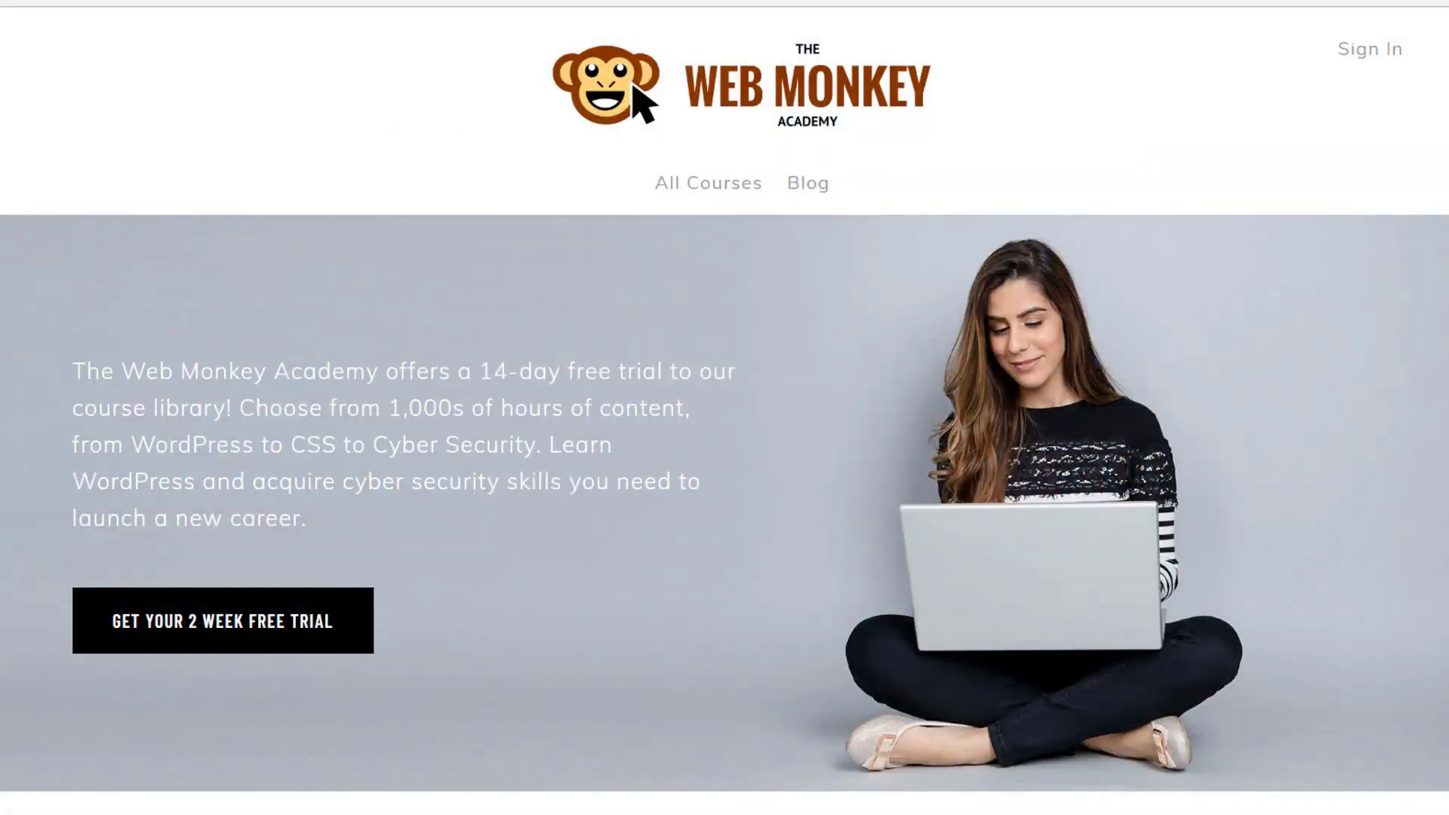
Scroll the Web Monkey Academy home page and enroll in the 2-week free trial.
scroll(1428, 267, "down", 10)
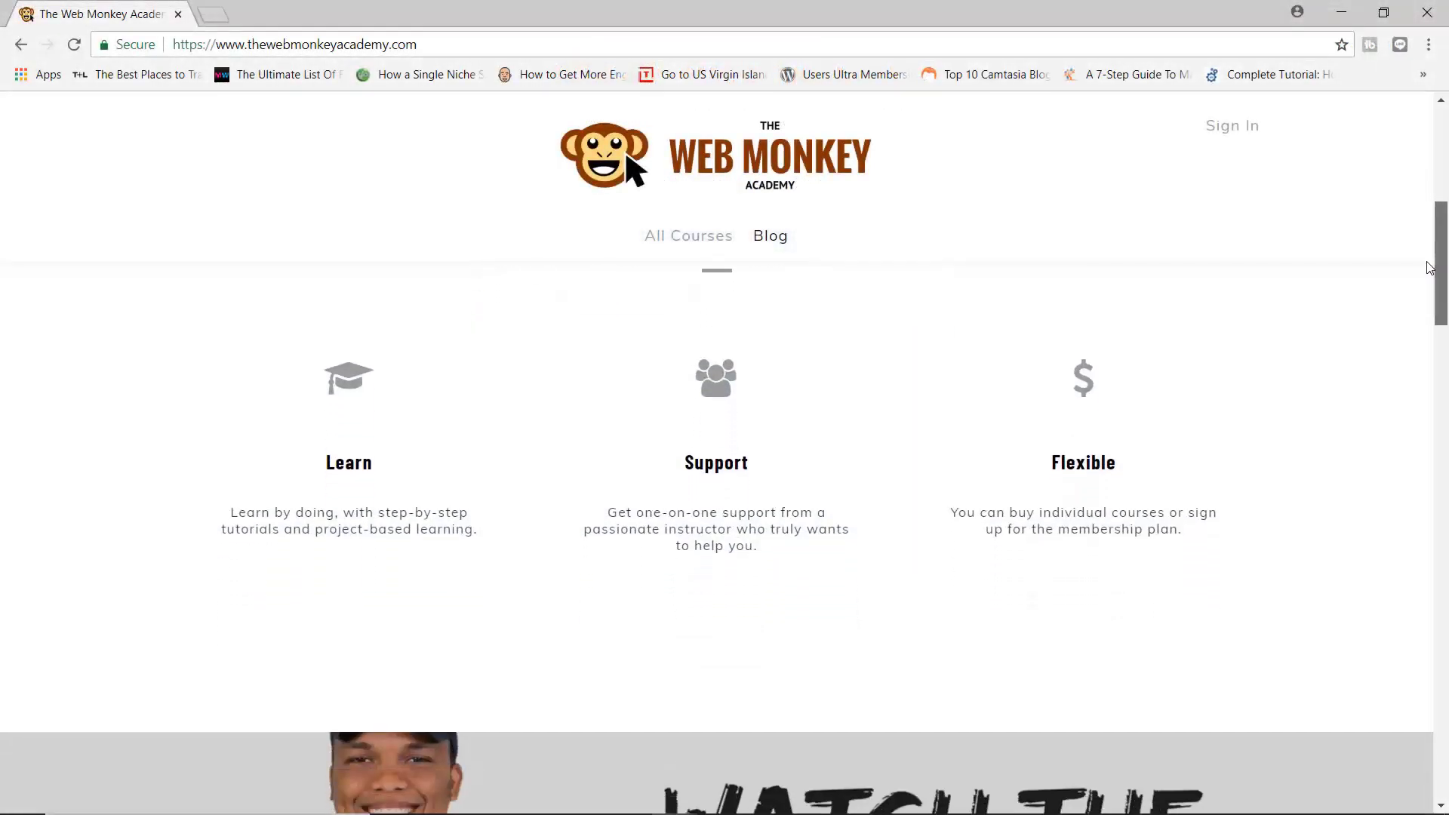
left_click_drag(1429, 267, 1426, 376)
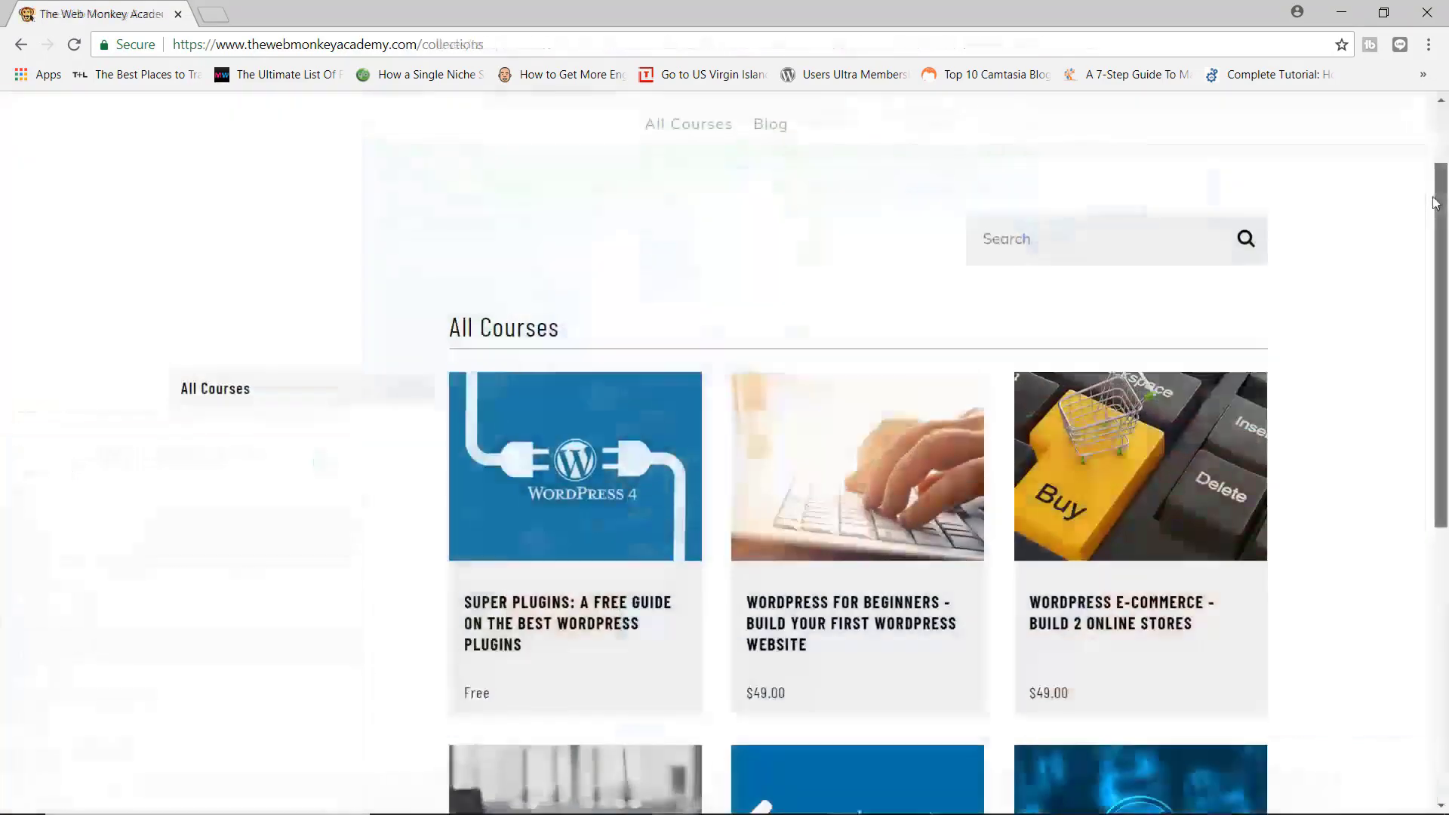
scroll(1429, 260, "down", 2)
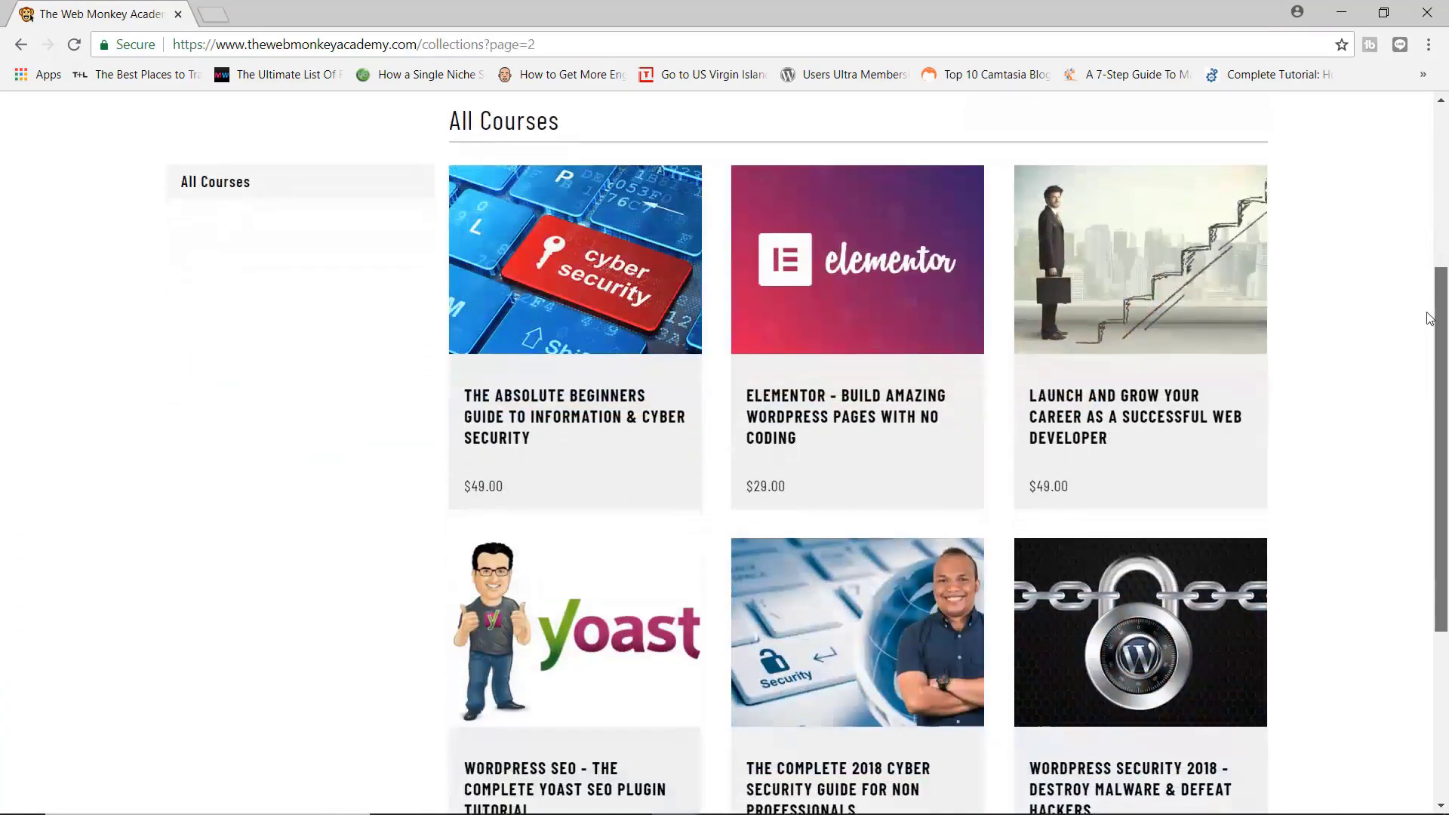
left_click_drag(1428, 287, 1424, 364)
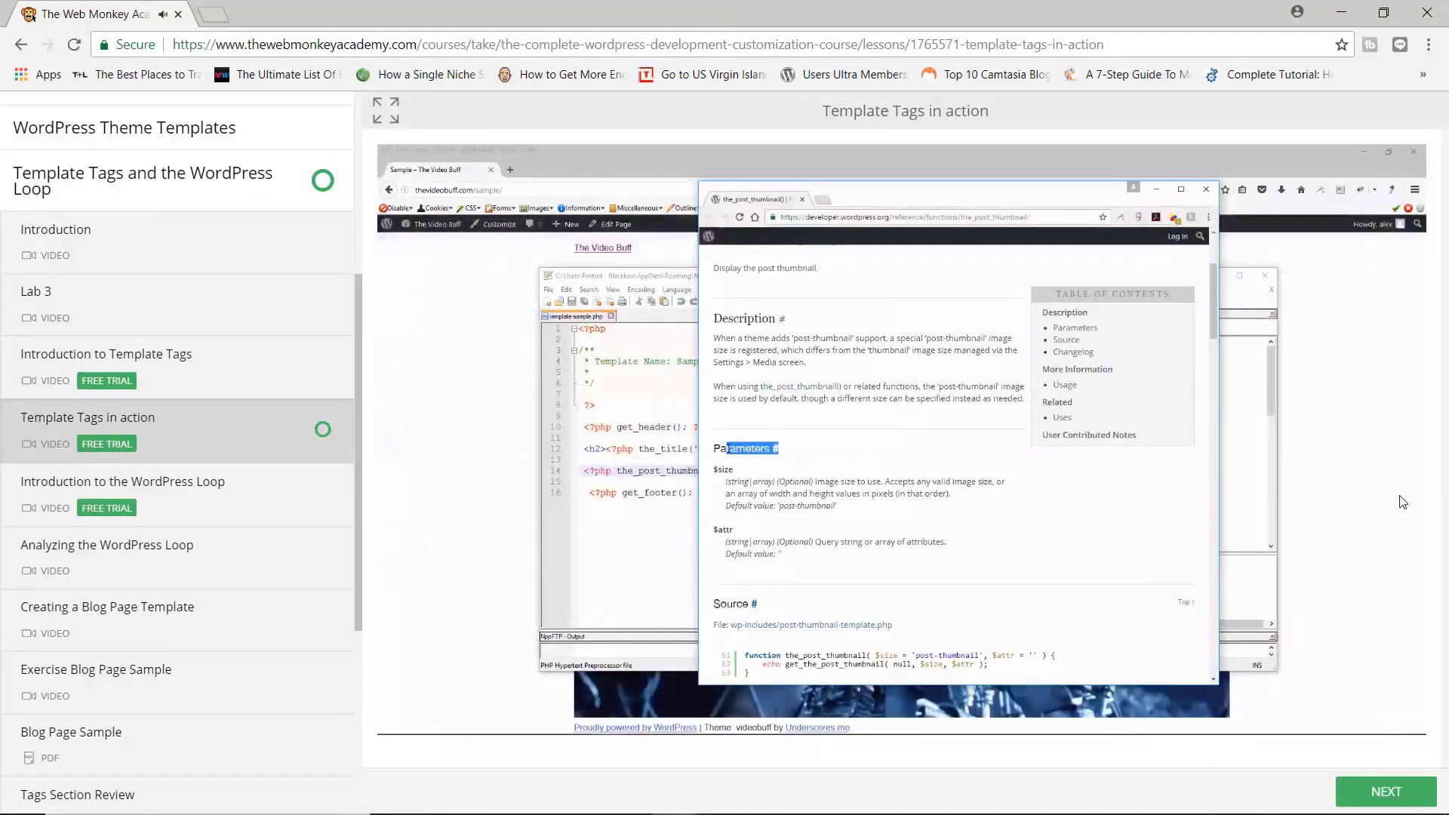
mouse_move(1309, 491)
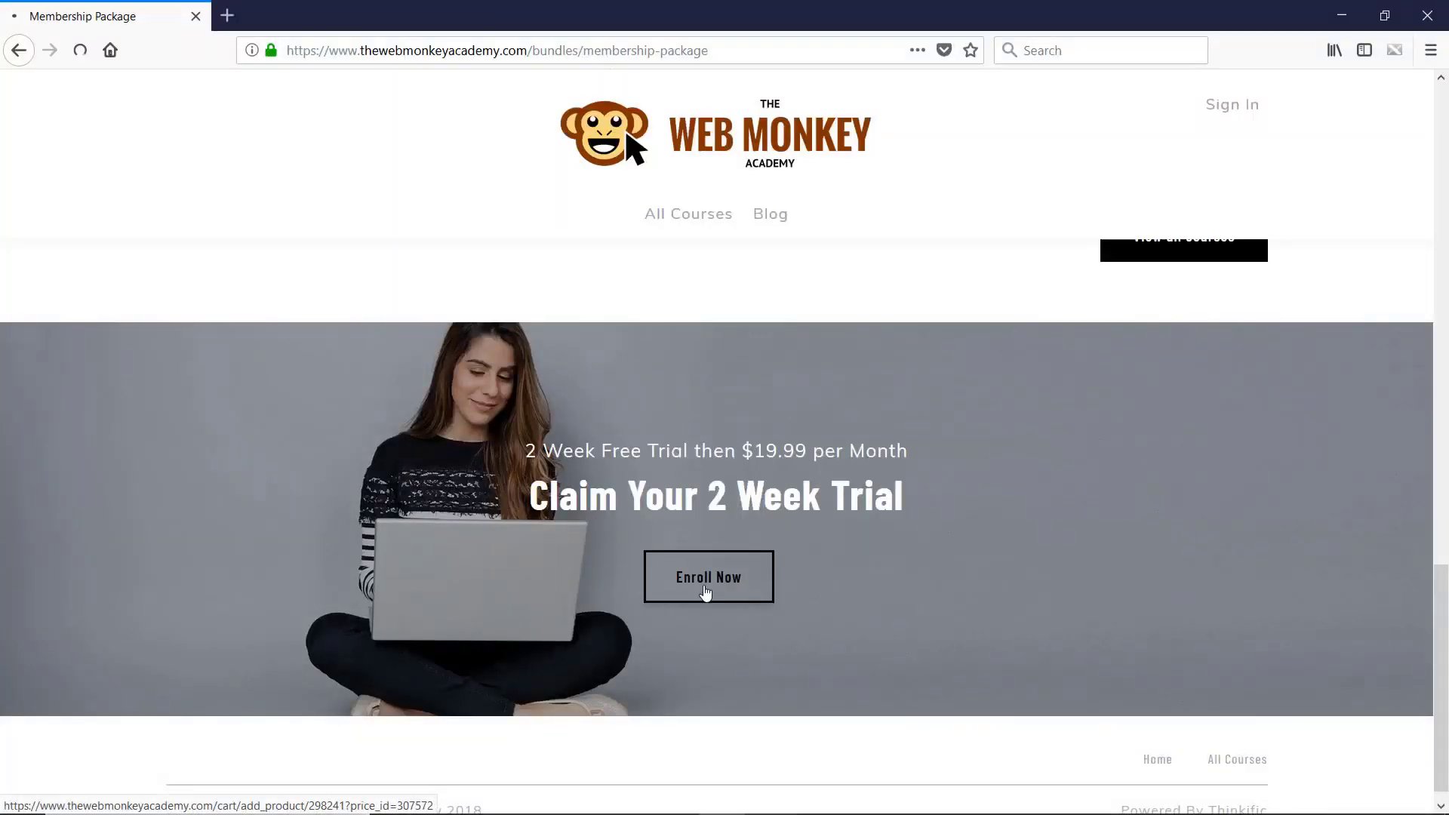
left_click(704, 589)
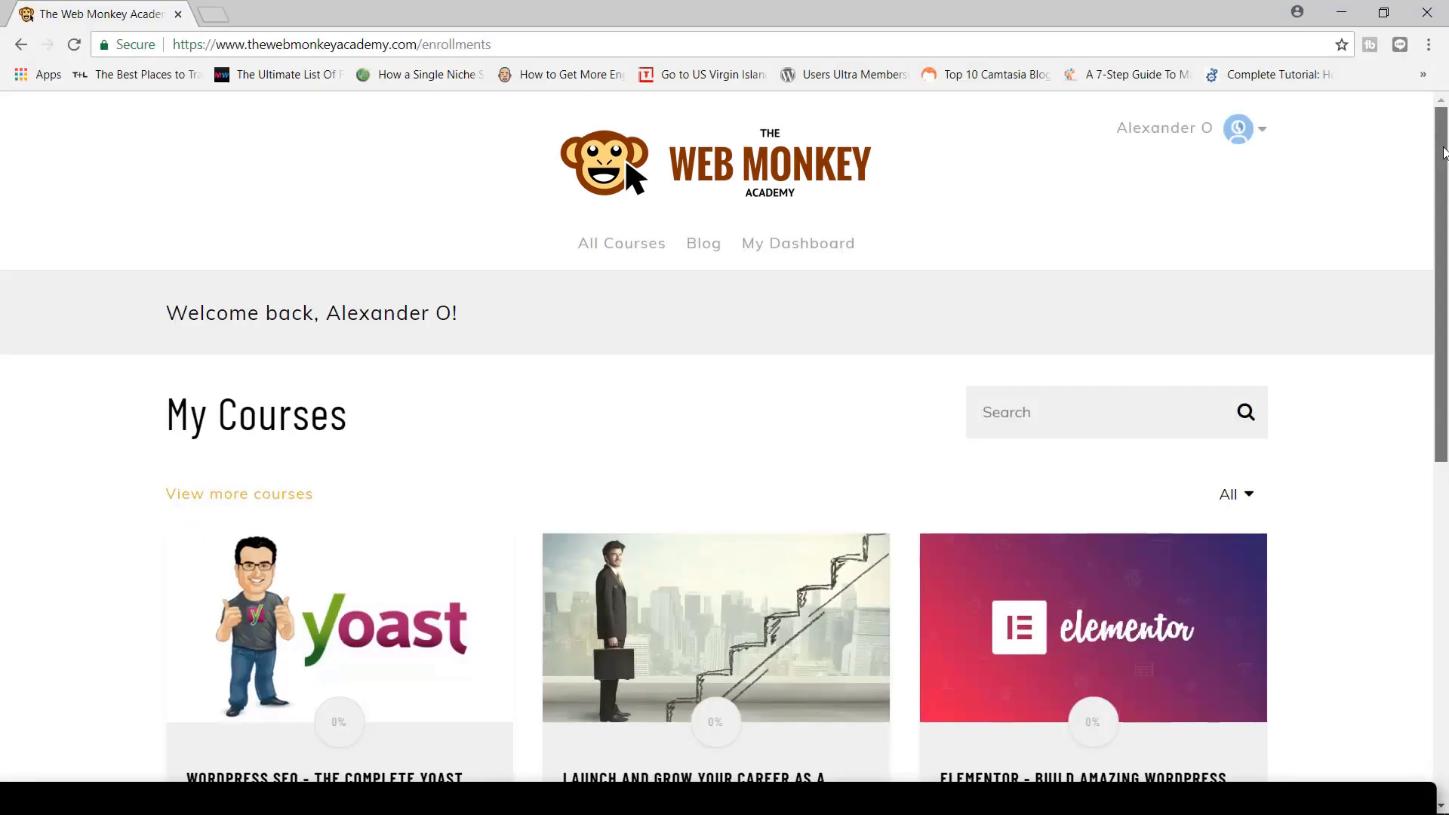